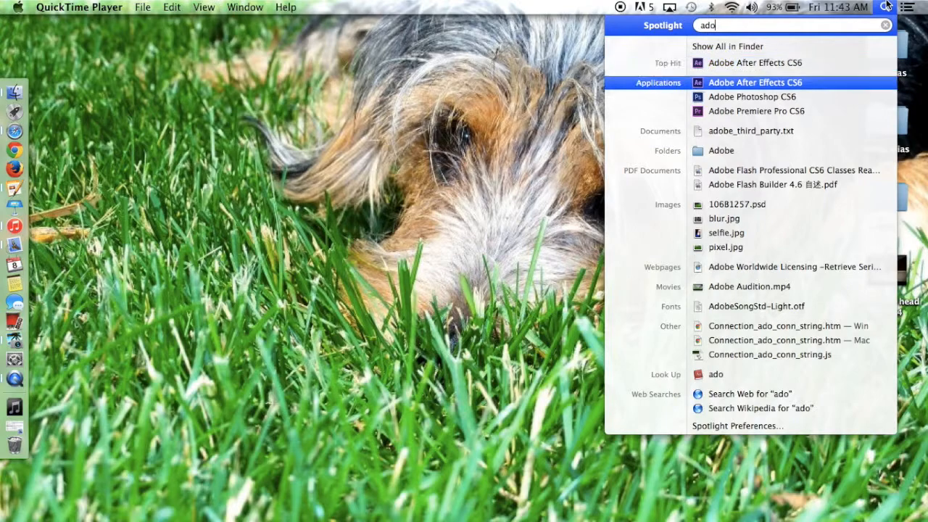
# Launch Photoshop CS6 and load the jumping dog photo from the iPhoto library into it.
pyautogui.press('Return')
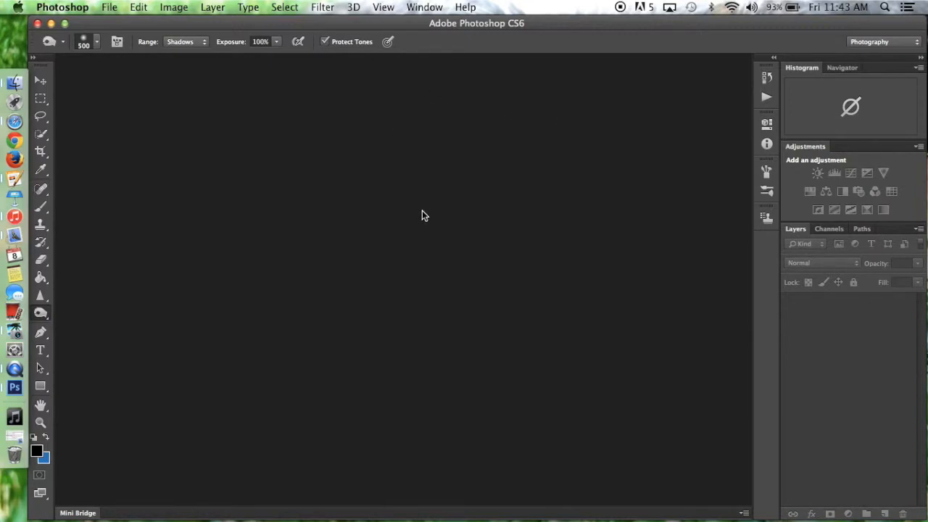
pyautogui.hotkey('ctrl', 'Right')
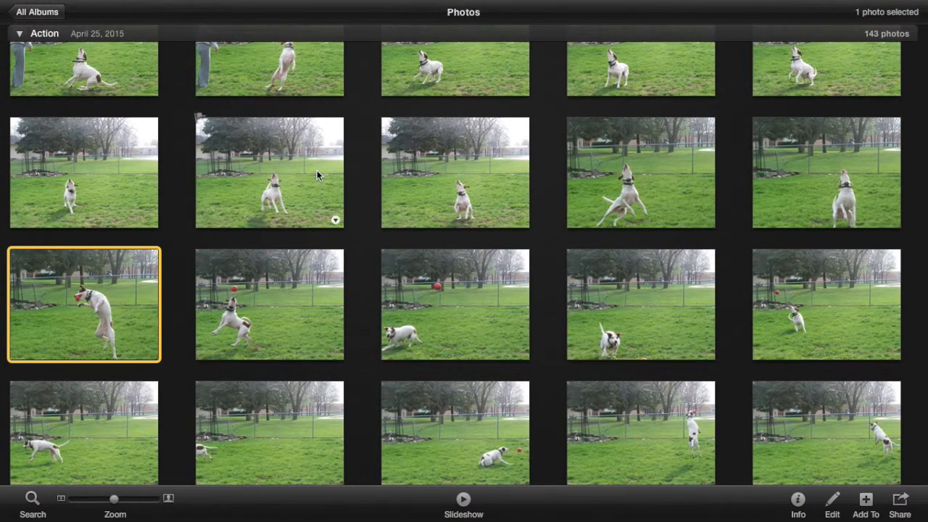
pyautogui.moveTo(59, 274); pyautogui.dragTo(323, 224)
pyautogui.hotkey('ctrl', 'Left')
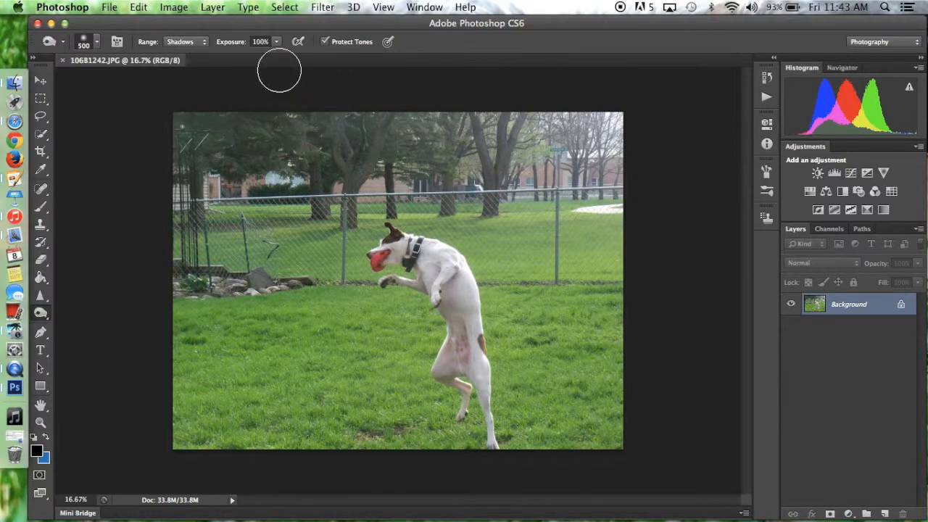
# Try bringing a second yard photo from the photo library into Photoshop, and delete the grass layer it adds over the dog.
pyautogui.hotkey('ctrl', 'Right')
pyautogui.moveTo(427, 295); pyautogui.dragTo(228, 60)
pyautogui.hotkey('ctrl', 'Left')
pyautogui.click(194, 60)
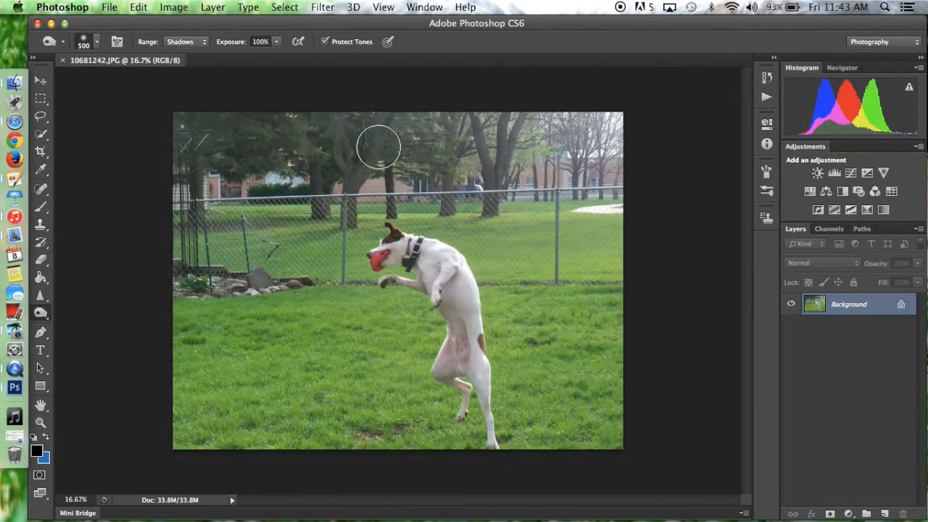
pyautogui.hotkey('ctrl', 'Right')
pyautogui.hotkey('ctrl', 'Left')
pyautogui.moveTo(454, 330); pyautogui.dragTo(448, 287)
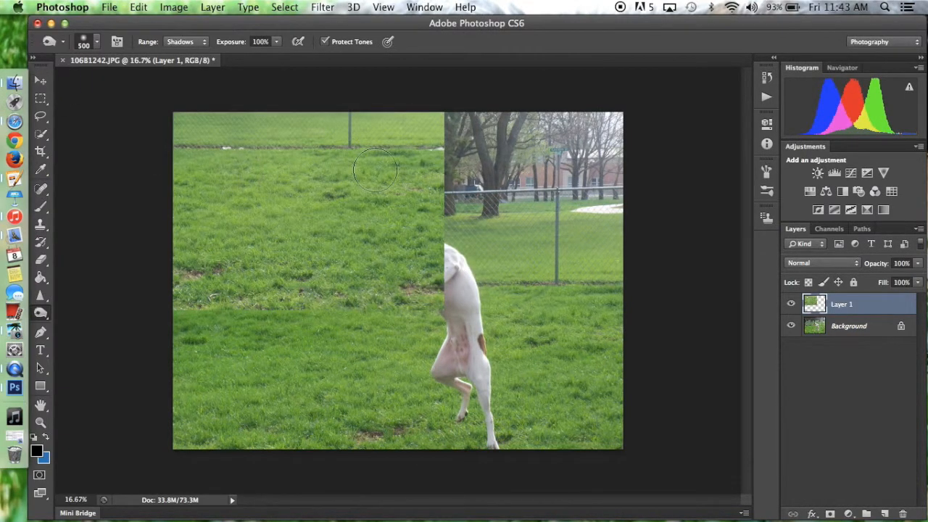
pyautogui.press('Delete')
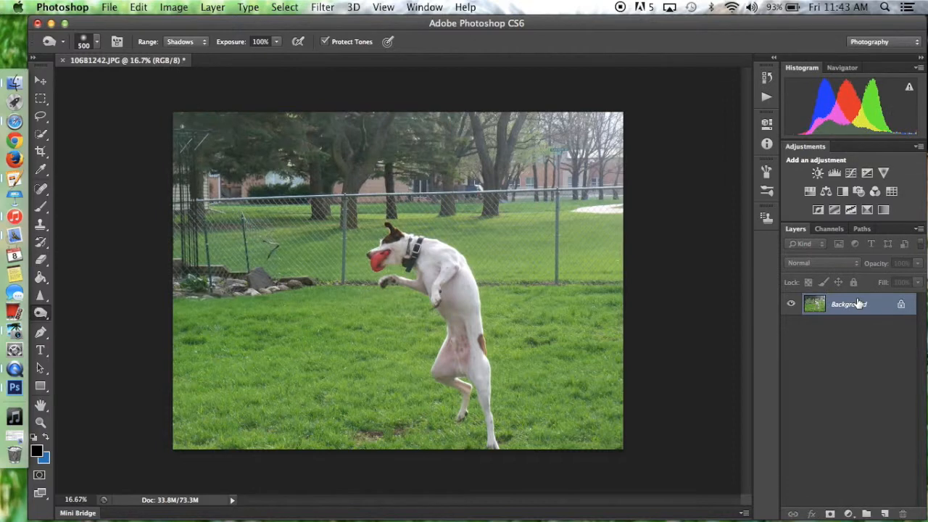
# Select the dog with the Quick Selection tool and subtract the grass beside its belly and legs from the selection.
pyautogui.click(42, 81)
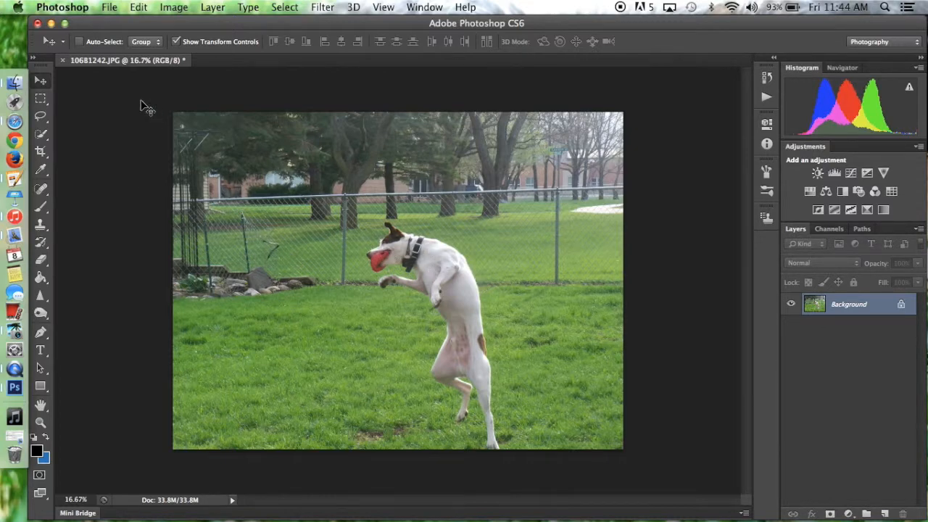
pyautogui.click(42, 135)
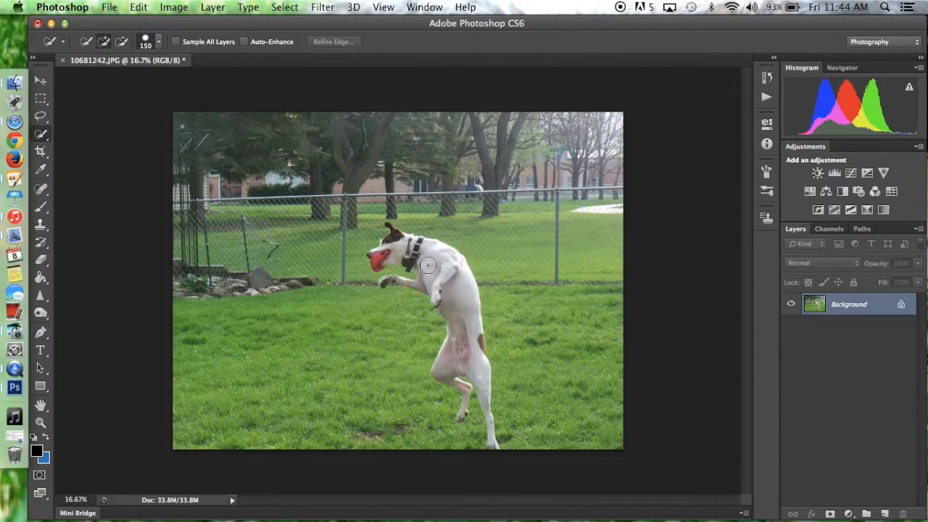
pyautogui.moveTo(428, 265)
pyautogui.mouseDown()
pyautogui.moveTo(458, 340)
pyautogui.moveTo(459, 387)
pyautogui.moveTo(485, 405)
pyautogui.moveTo(490, 433)
pyautogui.moveTo(426, 285)
pyautogui.moveTo(403, 279)
pyautogui.moveTo(389, 242)
pyautogui.mouseUp()
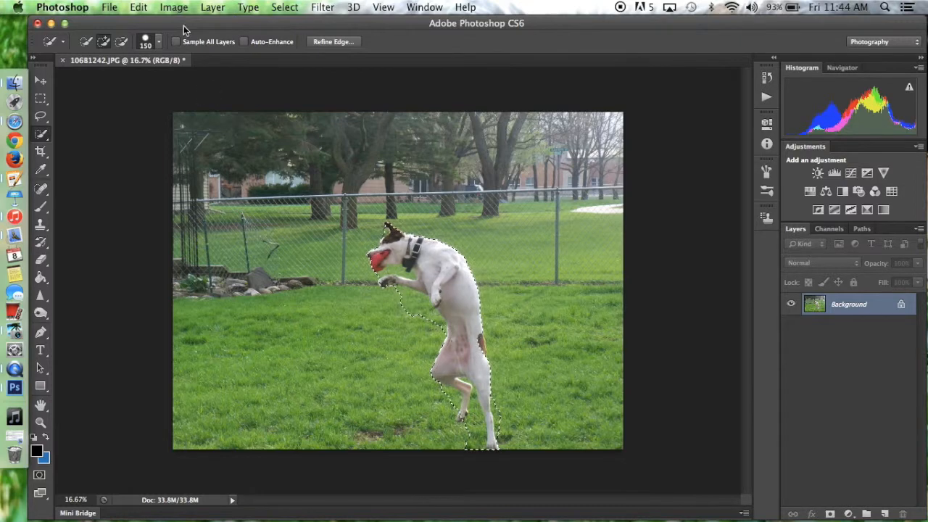
pyautogui.click(121, 41)
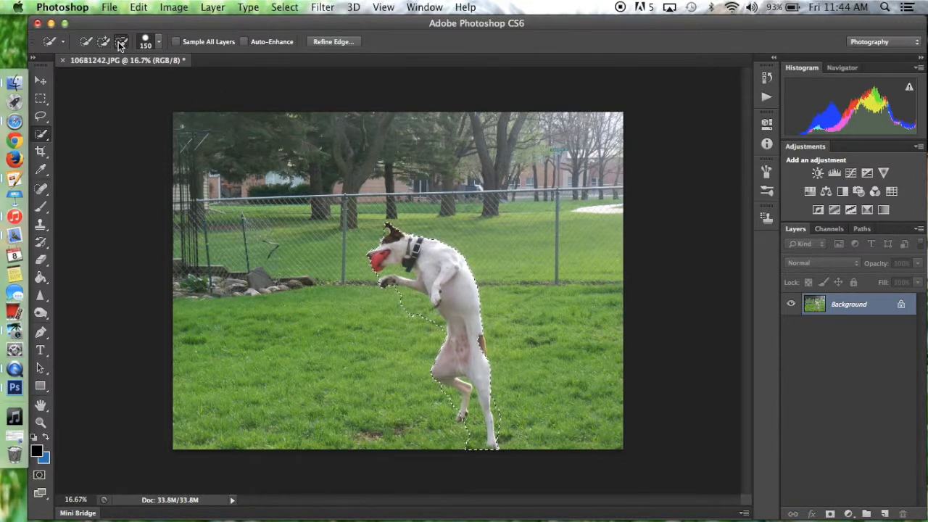
pyautogui.moveTo(426, 355)
pyautogui.mouseDown()
pyautogui.moveTo(393, 311)
pyautogui.moveTo(426, 309)
pyautogui.moveTo(433, 333)
pyautogui.moveTo(406, 300)
pyautogui.mouseUp()
pyautogui.moveTo(471, 434); pyautogui.dragTo(477, 446)
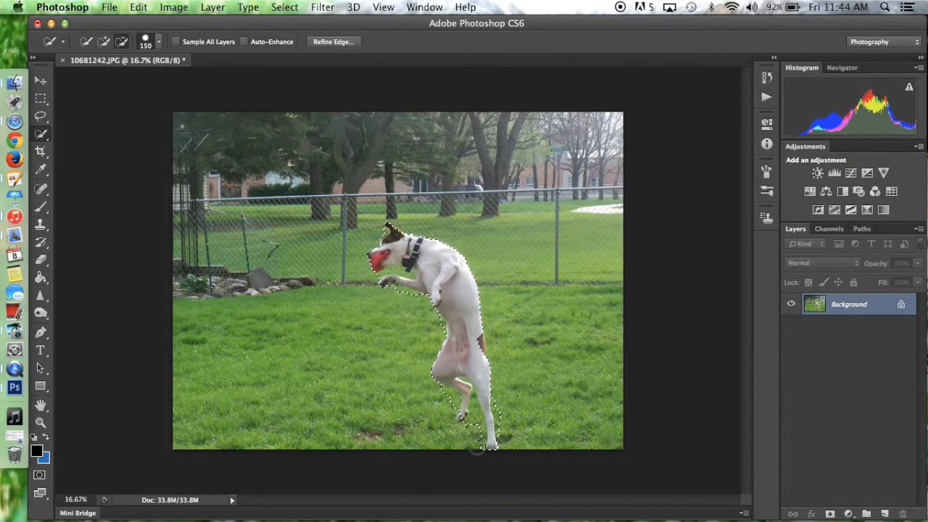
# Copy the selected dog onto its own new layer.
pyautogui.rightClick(458, 318)
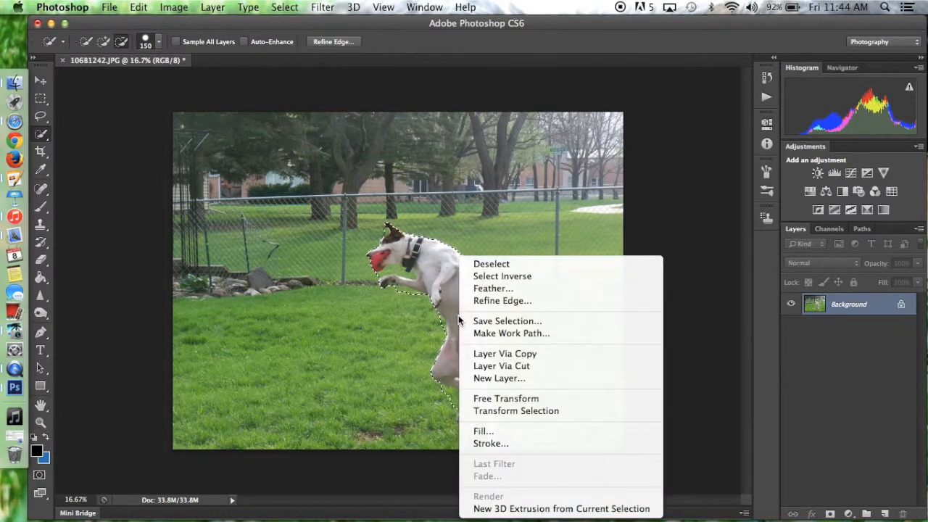
pyautogui.click(503, 353)
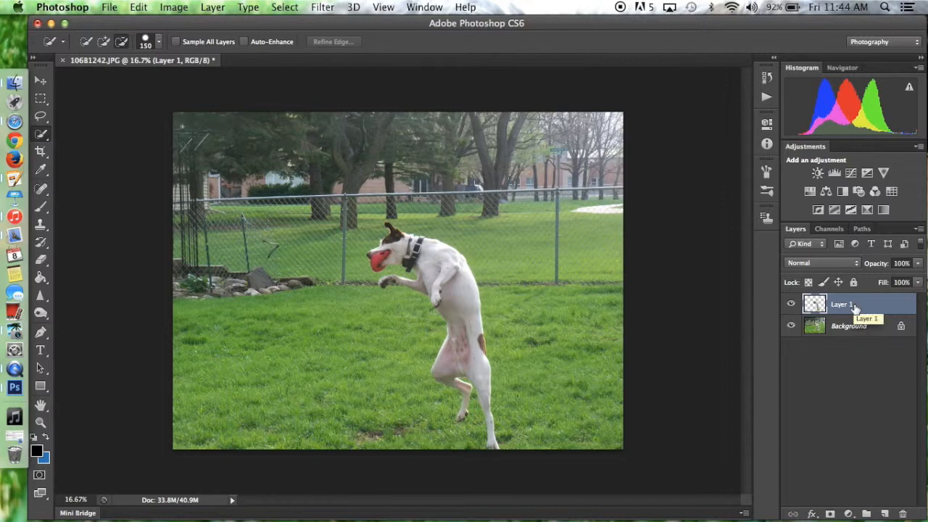
# Try moving the copied dog up toward the trees, and delete its layer.
pyautogui.click(40, 80)
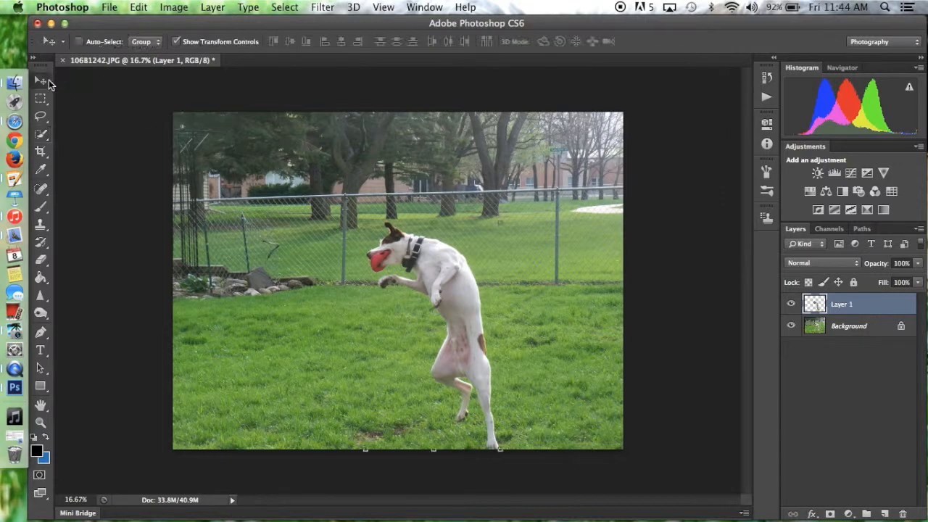
pyautogui.moveTo(382, 245); pyautogui.dragTo(488, 188)
pyautogui.press('super+z')
pyautogui.press('Delete')
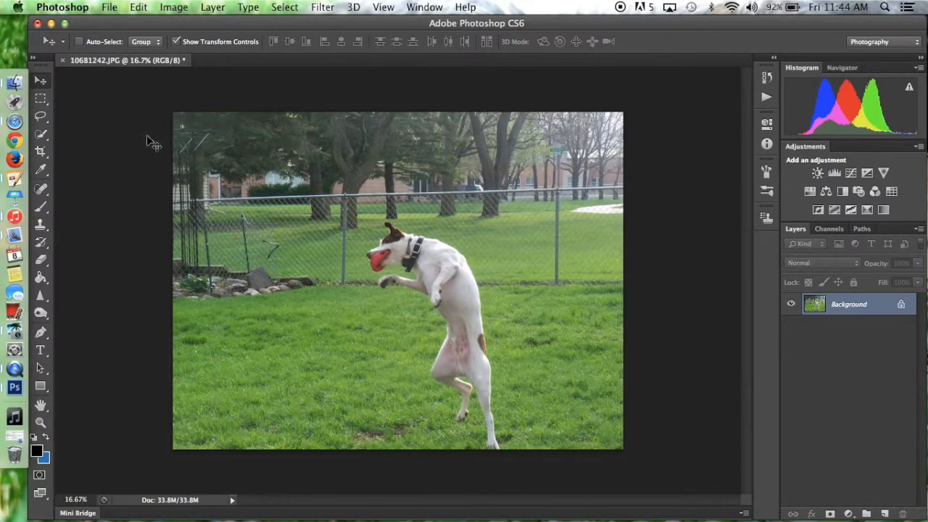
# Crop a thin strip off the top of the photo with an unconstrained crop.
pyautogui.click(41, 151)
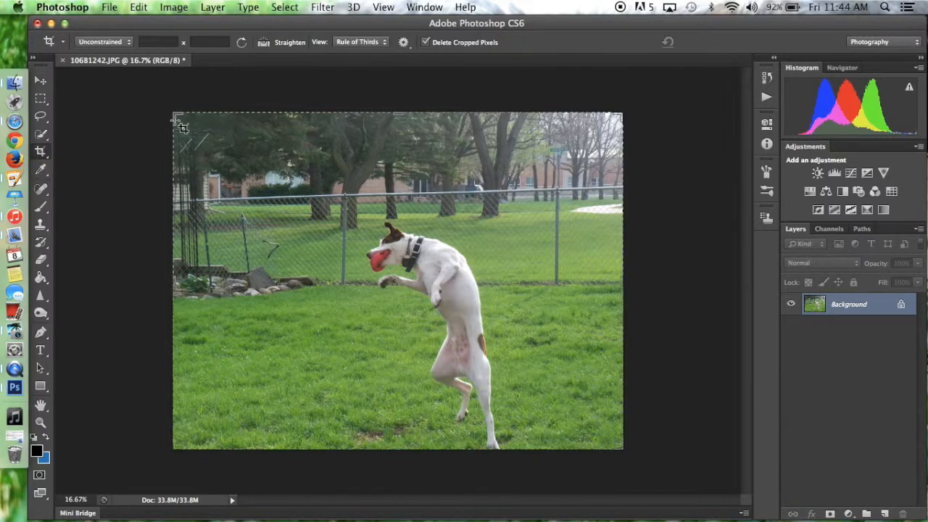
pyautogui.moveTo(182, 129)
pyautogui.mouseDown()
pyautogui.moveTo(286, 142)
pyautogui.moveTo(76, 60)
pyautogui.moveTo(61, 43)
pyautogui.moveTo(232, 244)
pyautogui.moveTo(234, 279)
pyautogui.mouseUp()
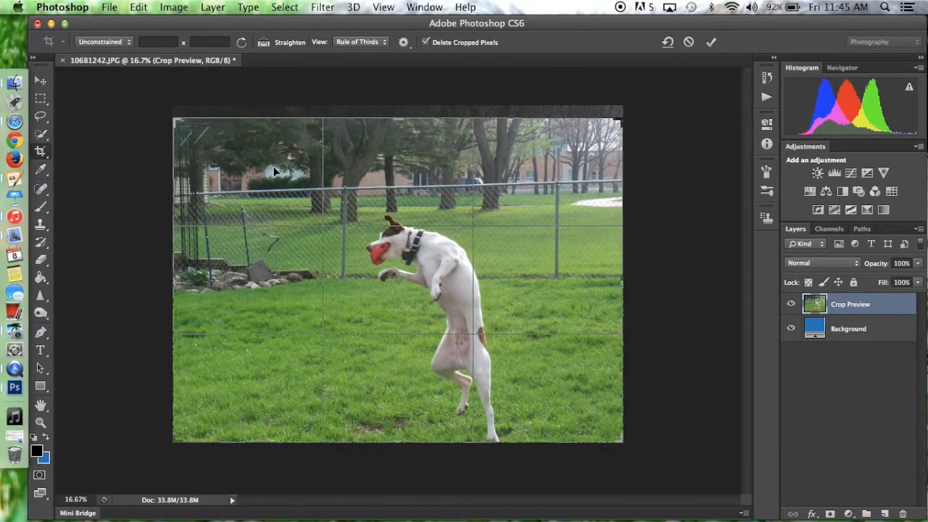
pyautogui.press('Return')
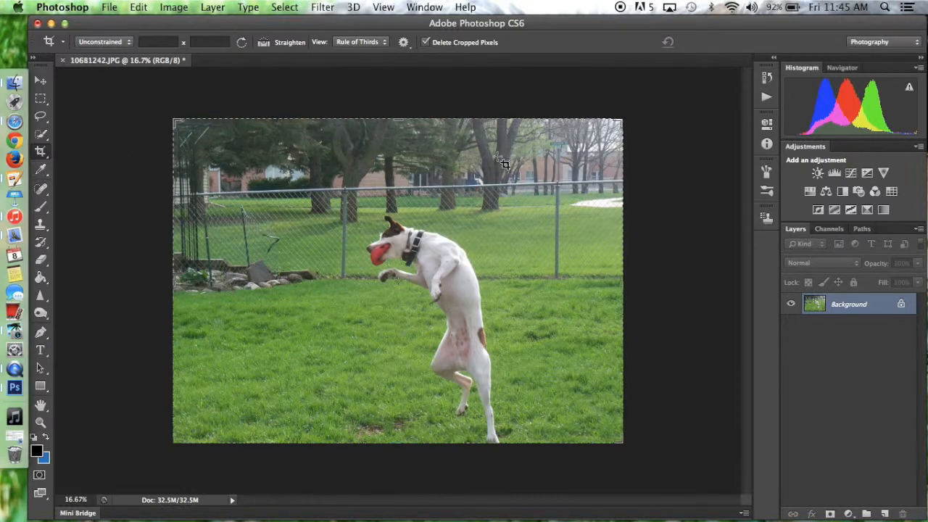
pyautogui.click(651, 170)
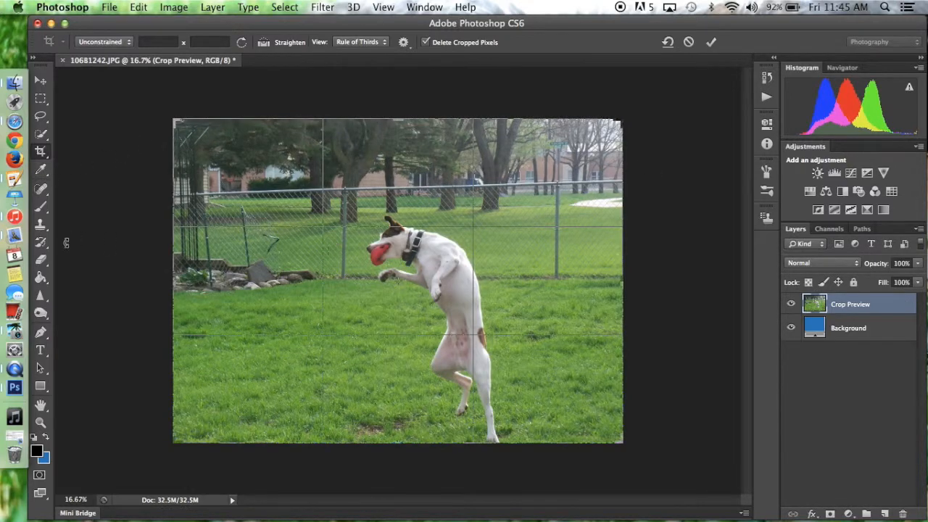
# Discard the pending second crop and try removing the red ball with the content-aware Spot Healing Brush, undoing the result.
pyautogui.click(40, 188)
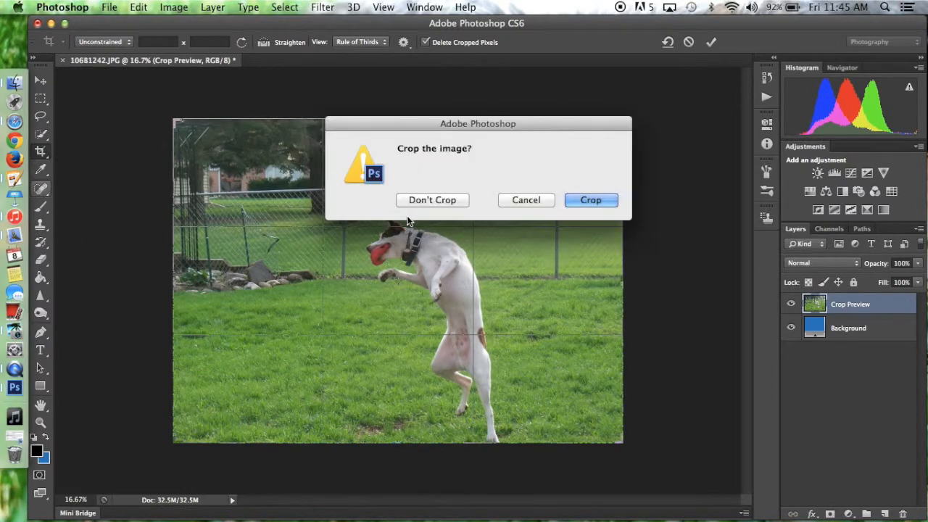
pyautogui.click(420, 201)
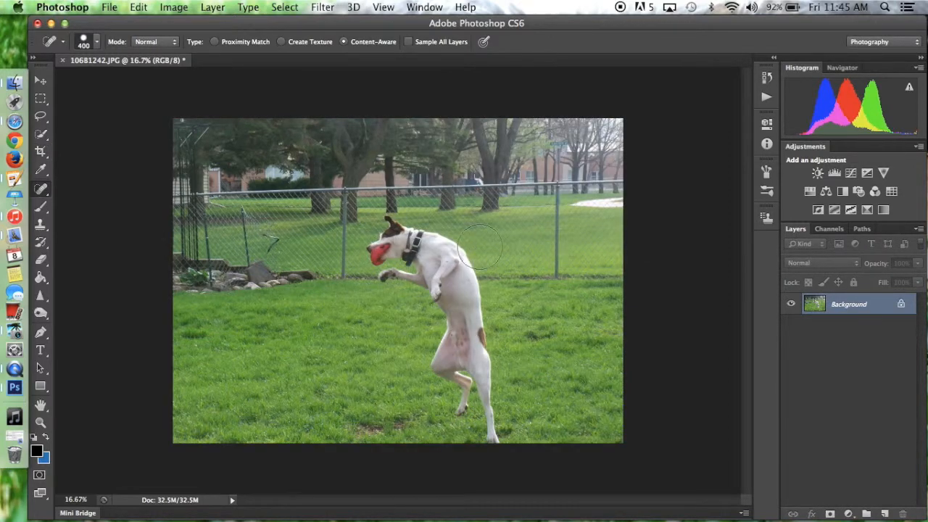
pyautogui.click(382, 255)
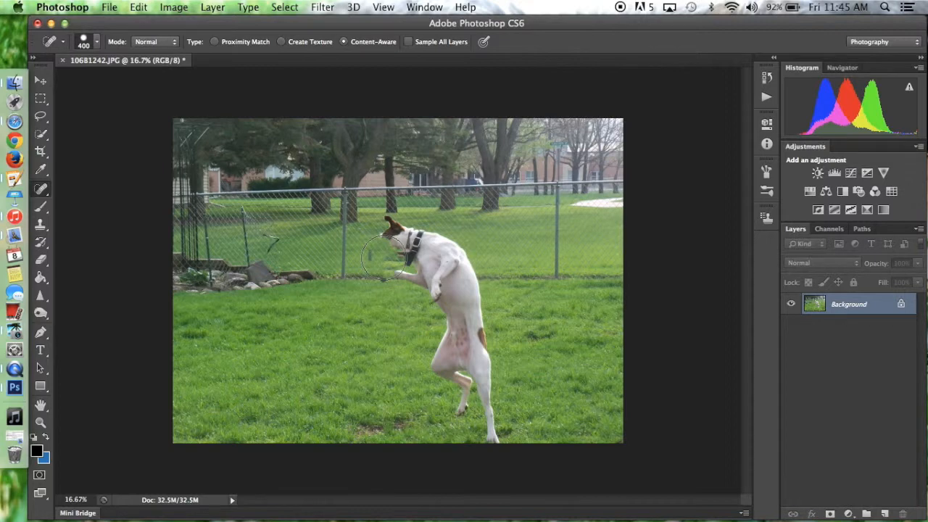
pyautogui.press('super+z')
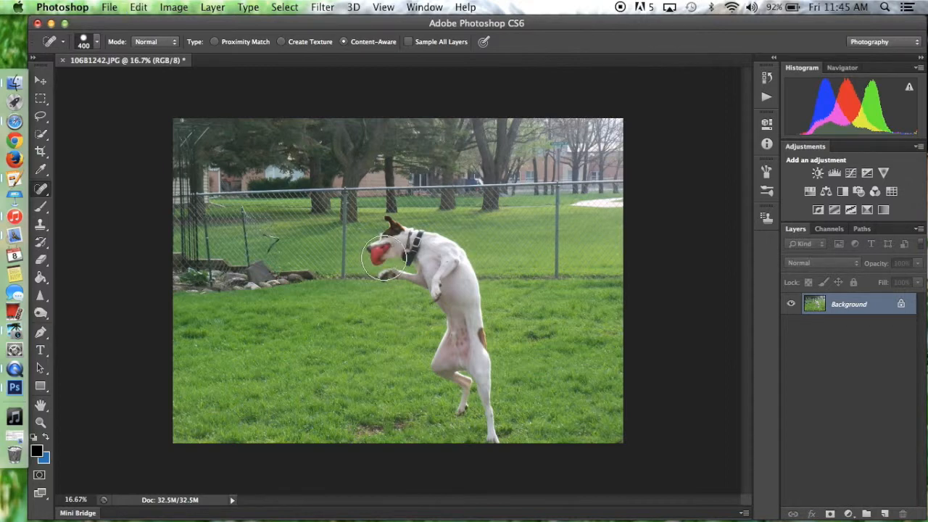
# Examine the Brush tool's presets and the list of additional brush sets.
pyautogui.click(41, 206)
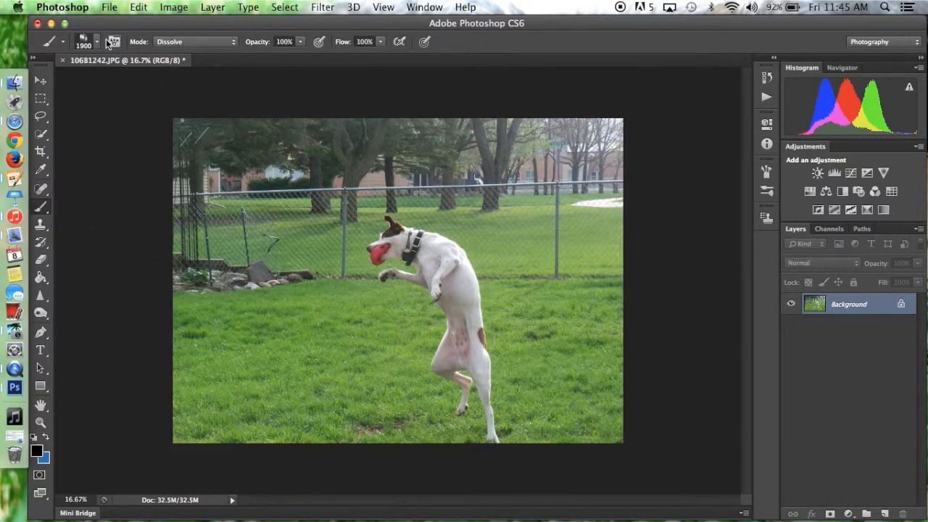
pyautogui.click(97, 44)
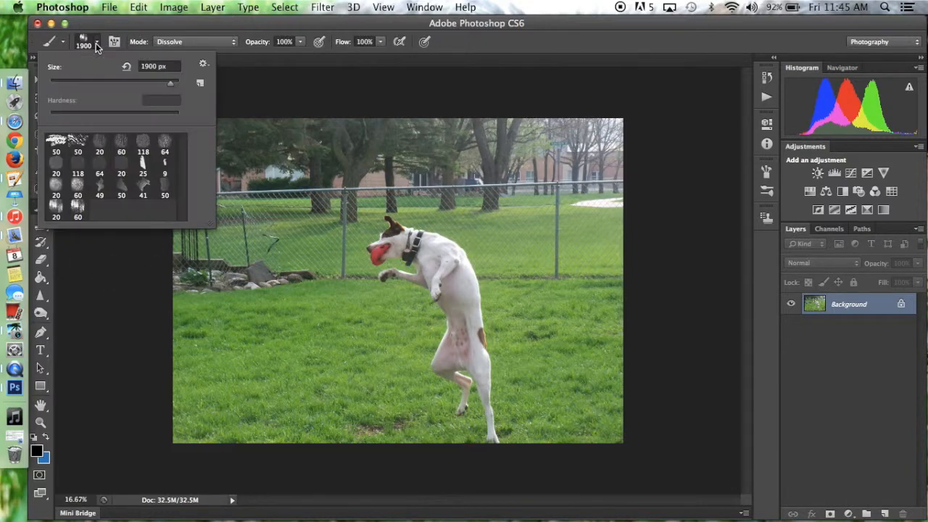
pyautogui.click(203, 63)
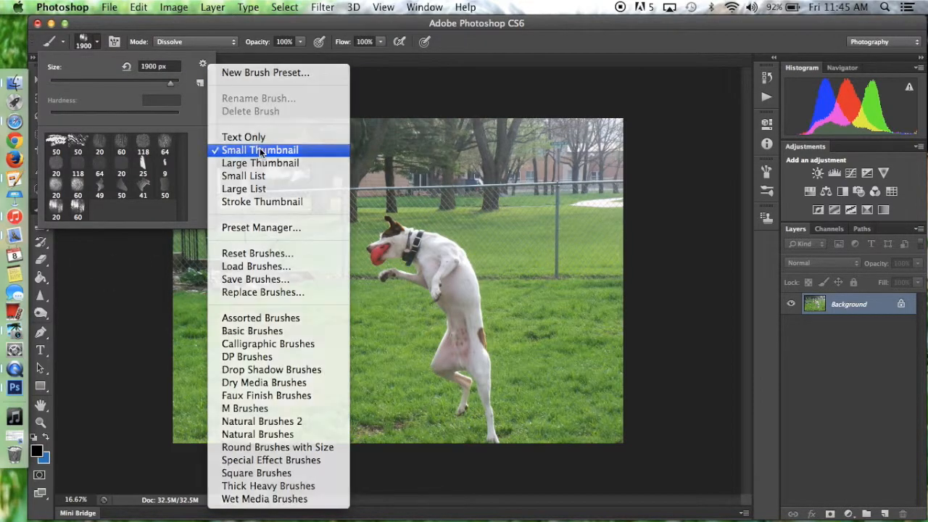
pyautogui.click(258, 150)
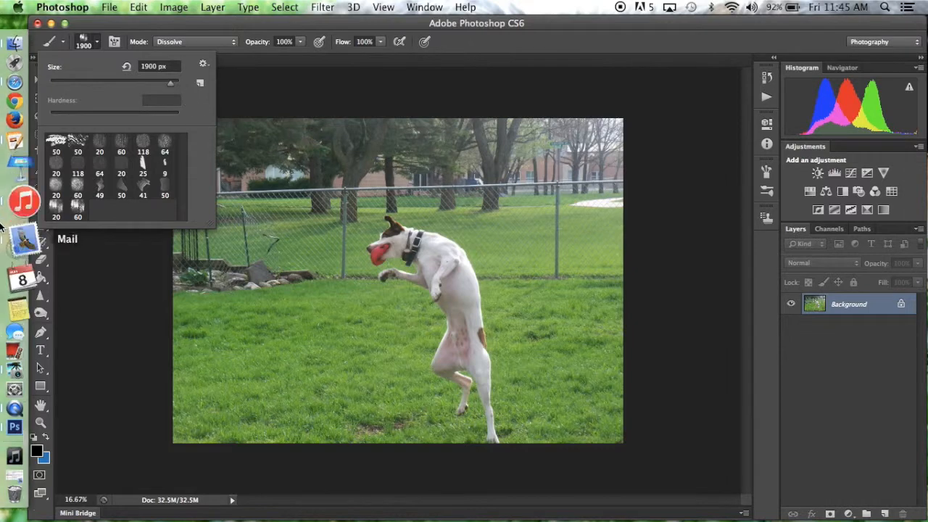
pyautogui.click(203, 66)
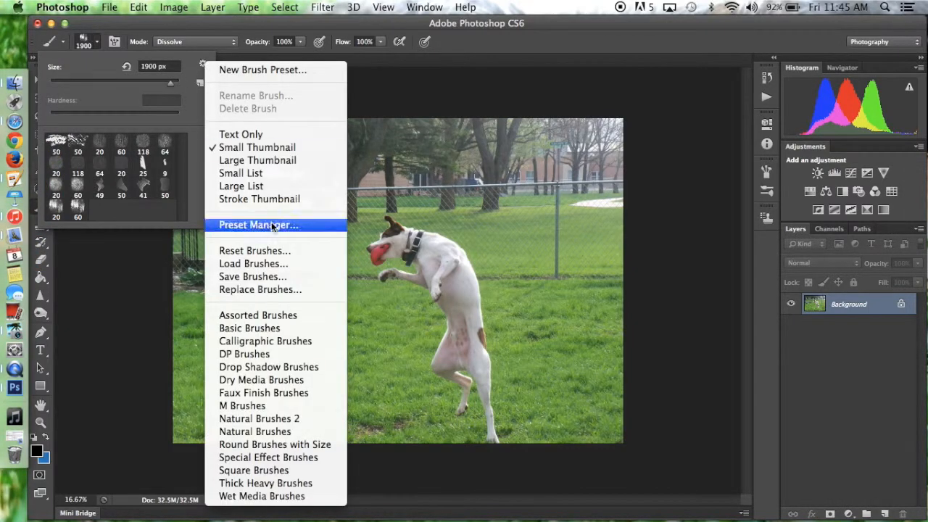
pyautogui.click(295, 421)
pyautogui.press('Escape')
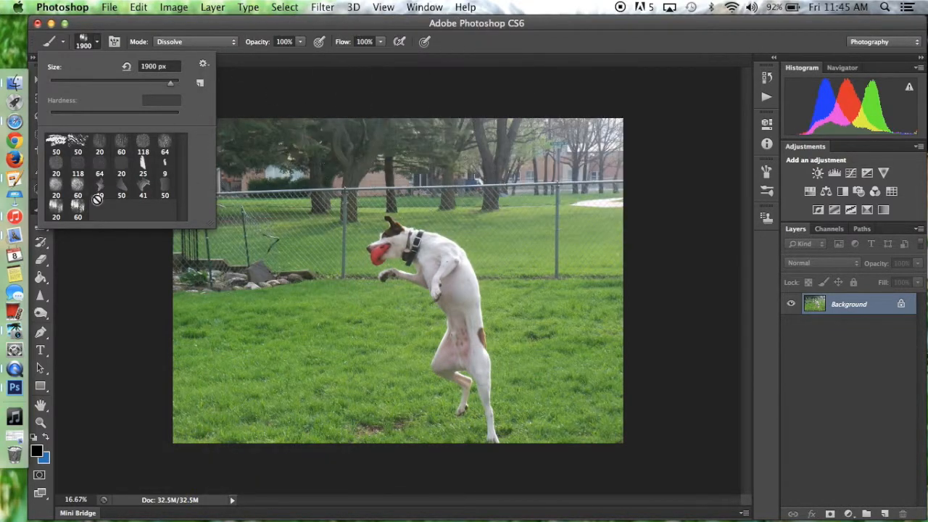
# Set the brush size to 247 px and paint a black test mark over the dark trees.
pyautogui.click(99, 46)
pyautogui.click(100, 46)
pyautogui.moveTo(172, 85)
pyautogui.mouseDown()
pyautogui.moveTo(57, 85)
pyautogui.moveTo(150, 99)
pyautogui.mouseUp()
pyautogui.click(277, 152)
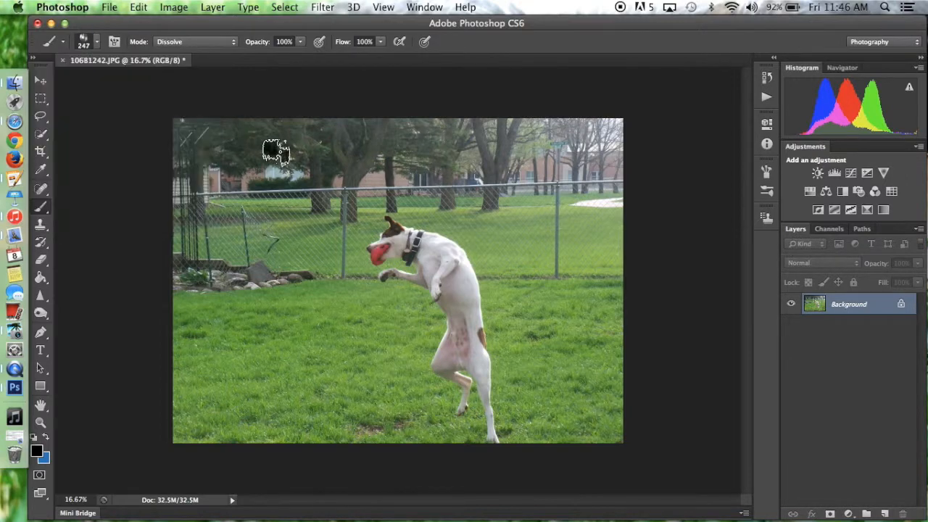
# Try out the brush opacity slider and paint a second black mark just below the first one.
pyautogui.rightClick(276, 151)
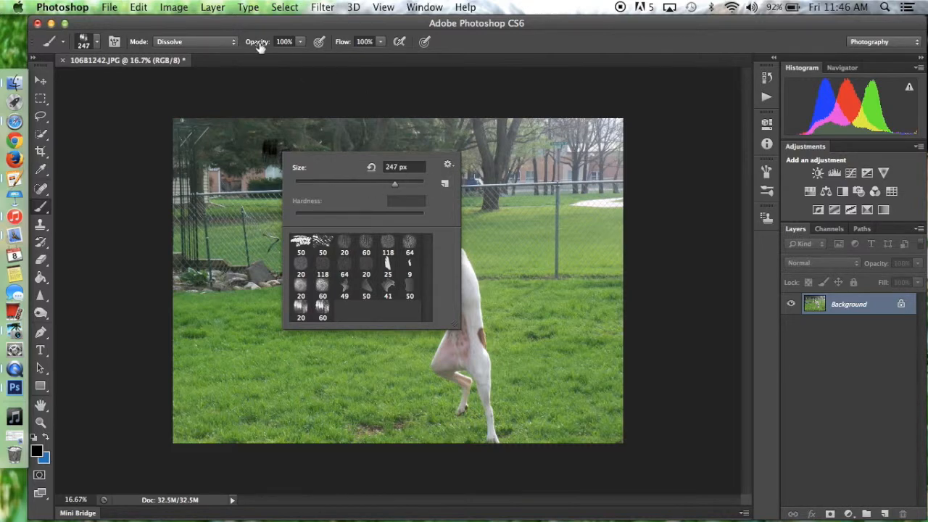
pyautogui.click(301, 42)
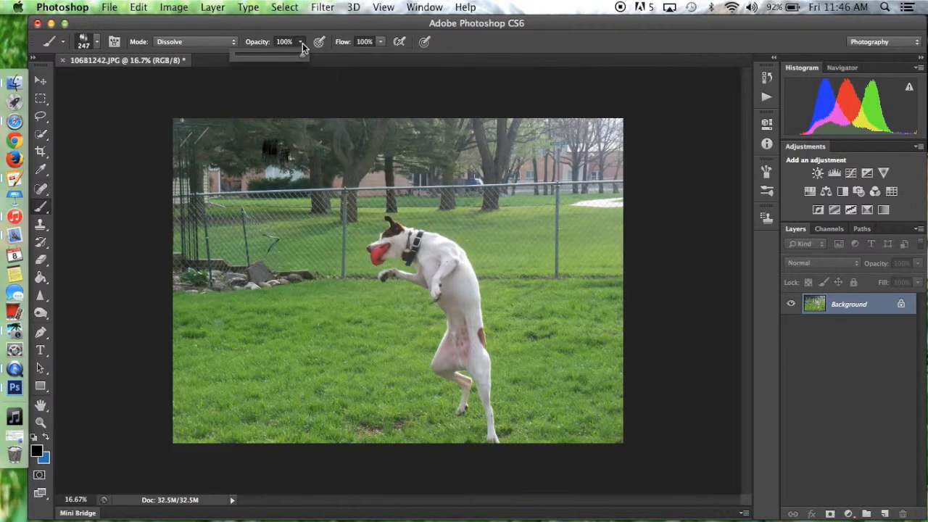
pyautogui.moveTo(302, 55); pyautogui.dragTo(282, 66)
pyautogui.click(274, 191)
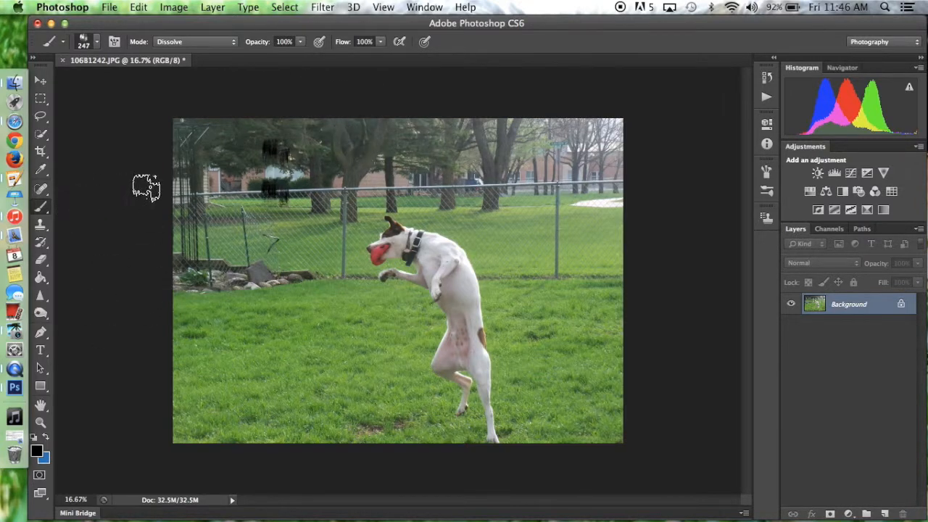
# Undo both black brush marks on the photo.
pyautogui.press('super+z')
pyautogui.click(140, 8)
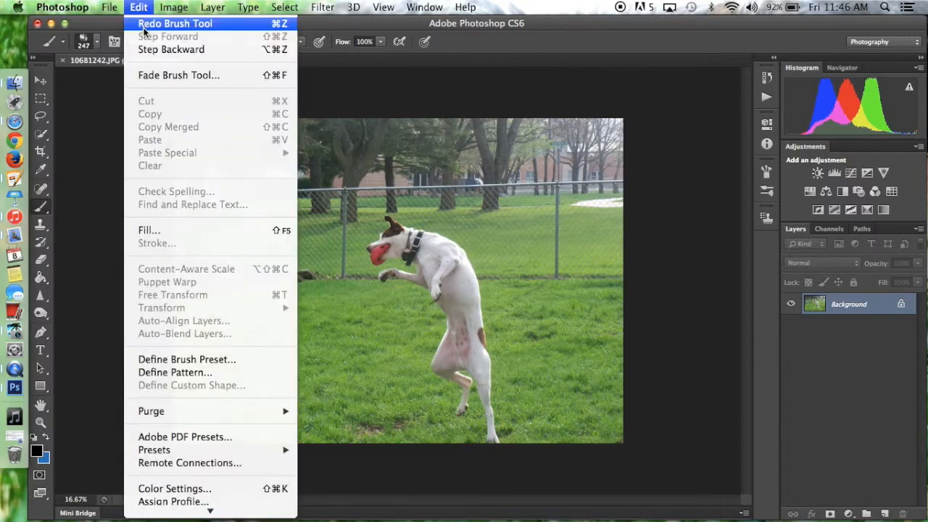
pyautogui.click(163, 49)
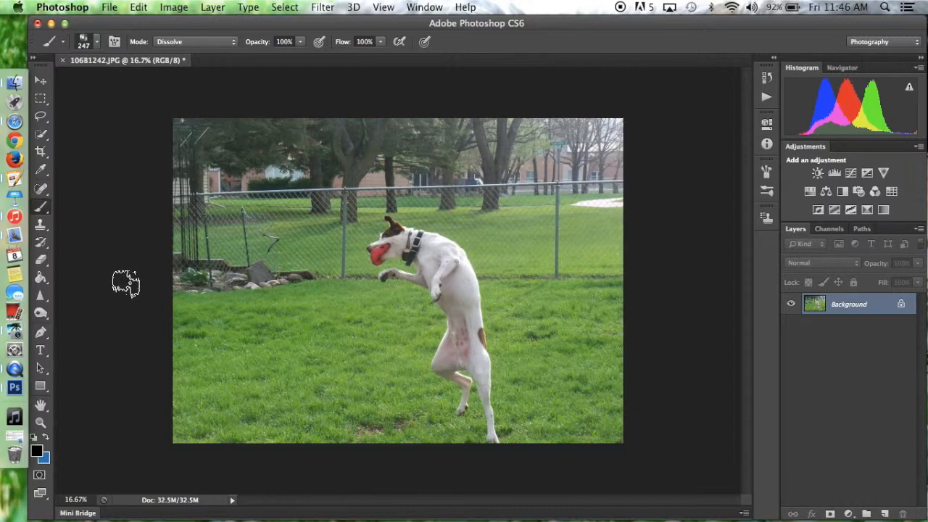
pyautogui.click(138, 8)
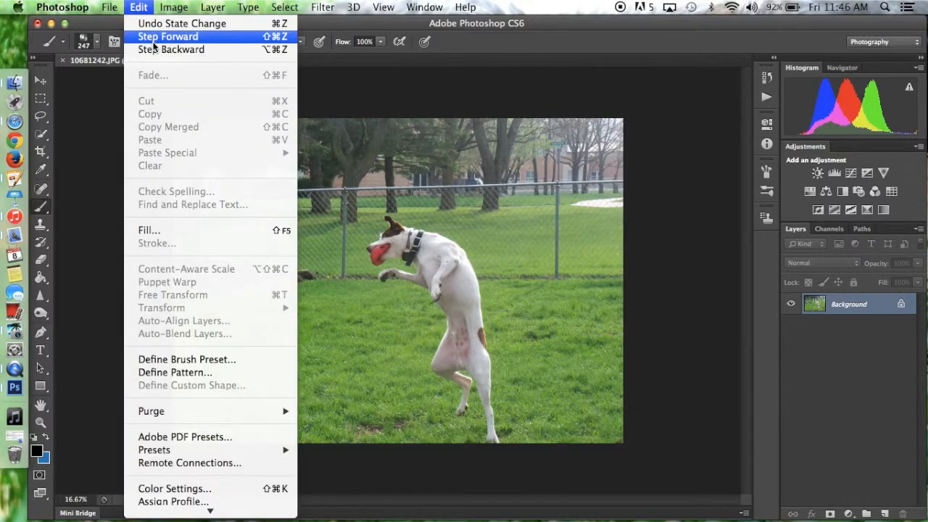
pyautogui.click(99, 122)
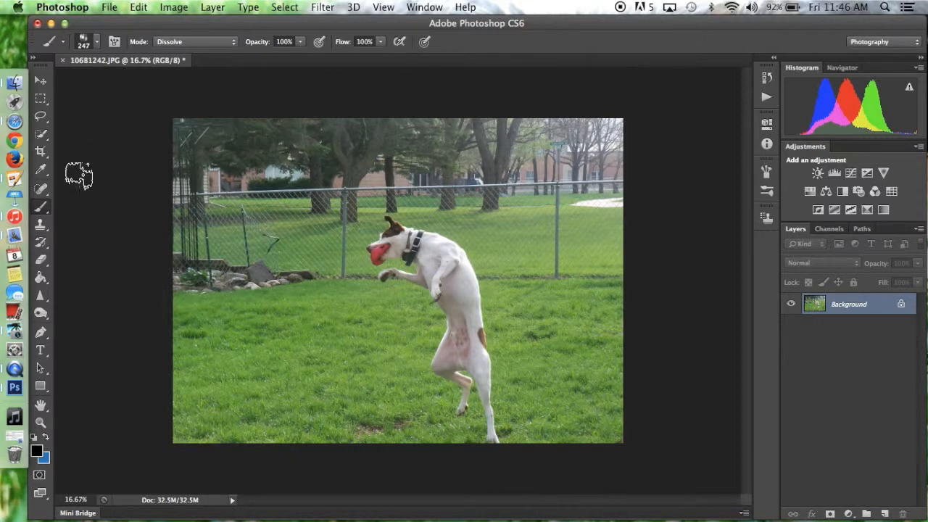
# Try the Eraser with two dabs on the grass beside the dog and undo both.
pyautogui.click(41, 260)
pyautogui.click(307, 325)
pyautogui.click(331, 319)
pyautogui.press('super+alt+z')
pyautogui.press('super+alt+z')
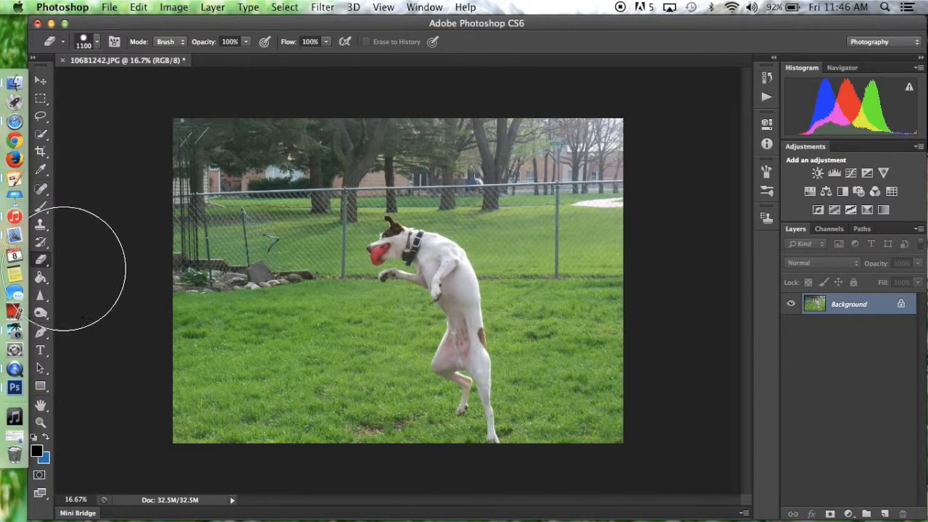
# Enlarge the Burn tool's brush to 2600 px and darken the shadows across the photo.
pyautogui.click(40, 277)
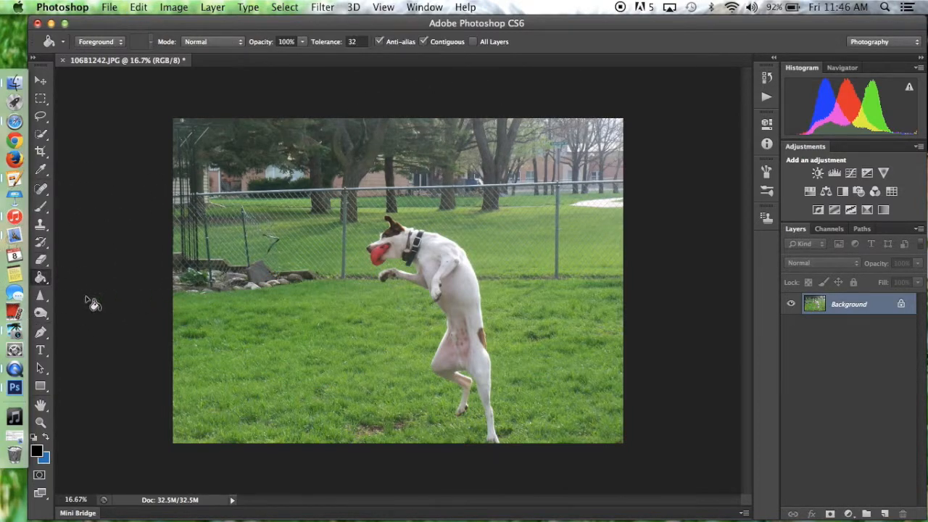
pyautogui.click(41, 313)
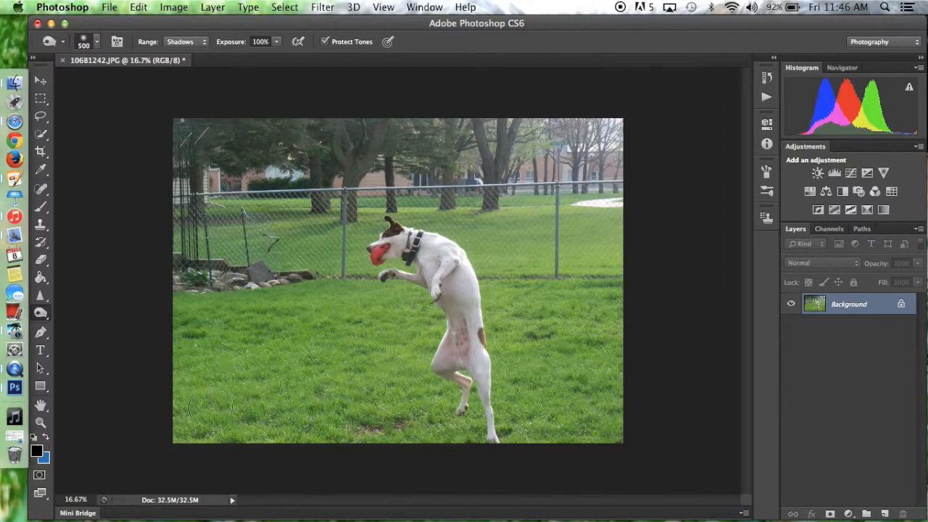
pyautogui.press(']')
pyautogui.press(']')
pyautogui.press(']')
pyautogui.press(']')
pyautogui.press(']')
pyautogui.press(']')
pyautogui.press(']')
pyautogui.press(']')
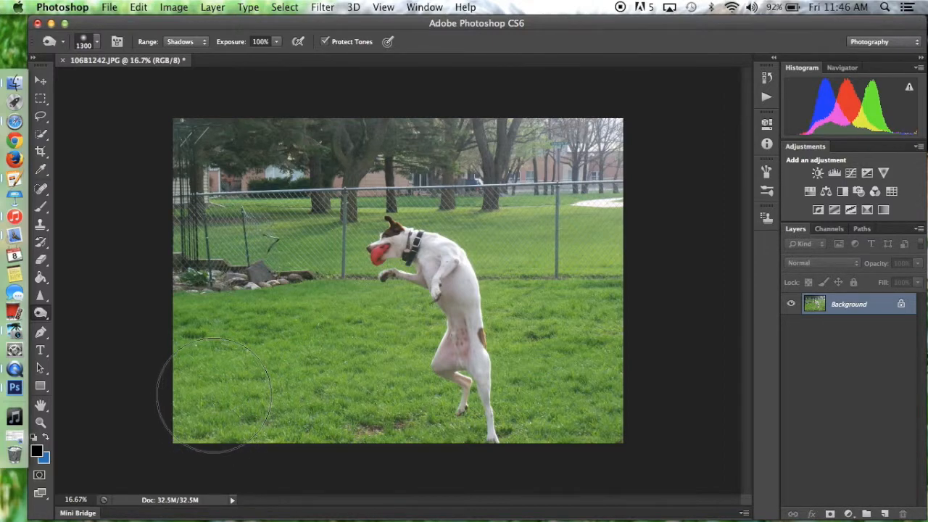
pyautogui.press(']')
pyautogui.press(']')
pyautogui.press(']')
pyautogui.press(']')
pyautogui.press(']')
pyautogui.press(']')
pyautogui.press(']')
pyautogui.press(']')
pyautogui.press(']')
pyautogui.press(']')
pyautogui.press(']')
pyautogui.press(']')
pyautogui.press(']')
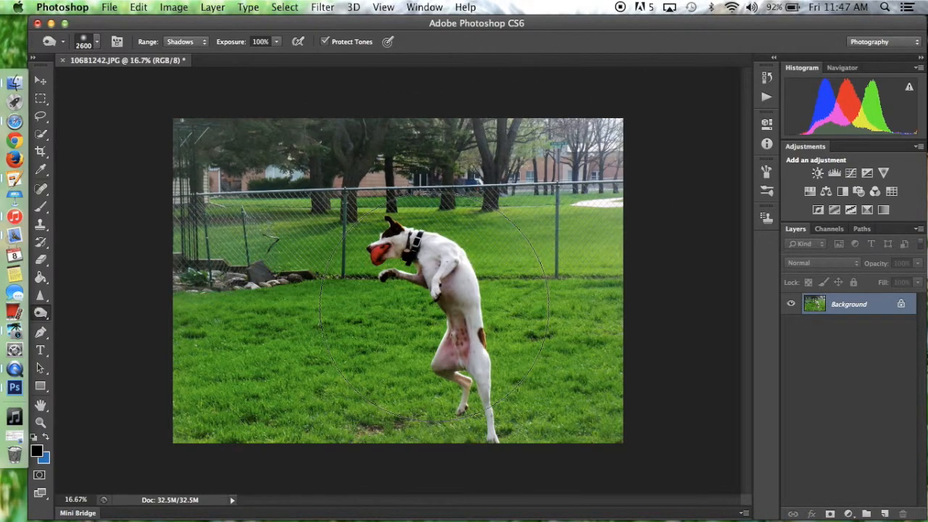
# Try a Brightness/Contrast adjustment at brightness 150, followed by brightness -16 and contrast -14, and delete the adjustment layer.
pyautogui.click(41, 332)
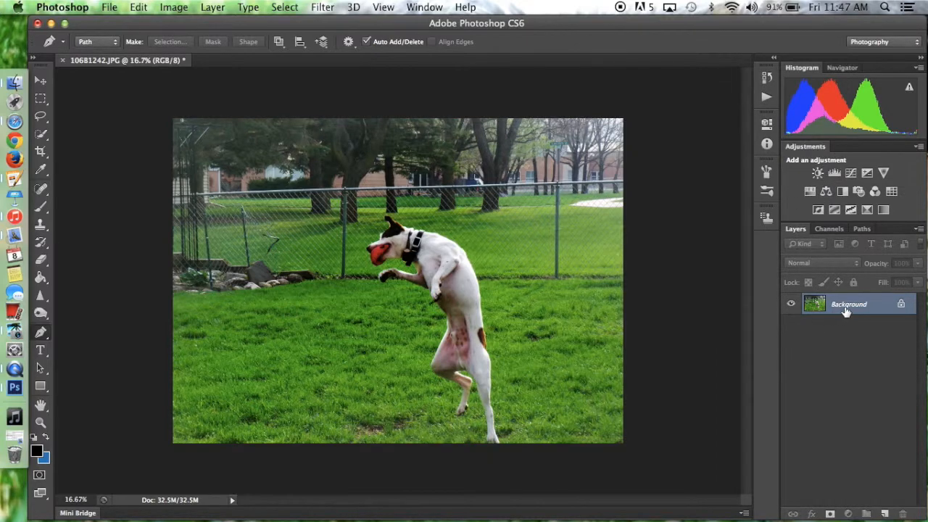
pyautogui.click(819, 175)
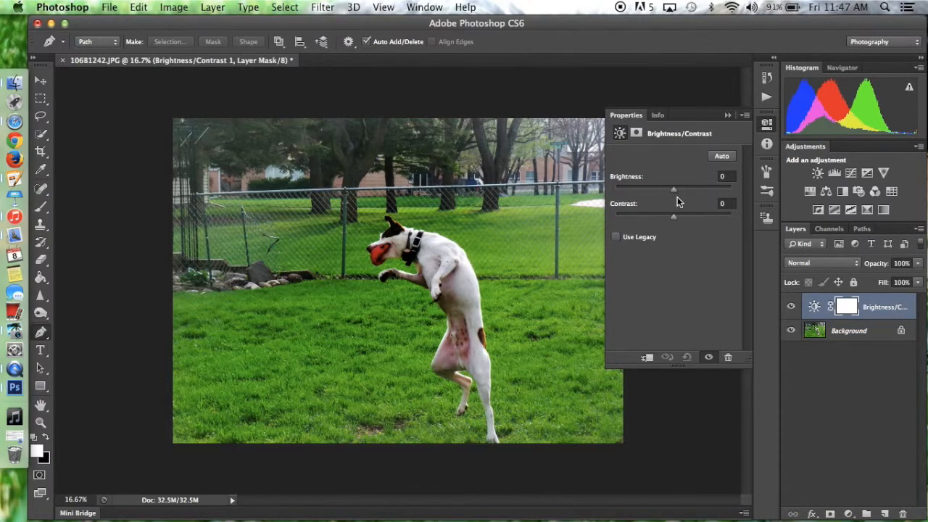
pyautogui.moveTo(672, 191); pyautogui.dragTo(816, 232)
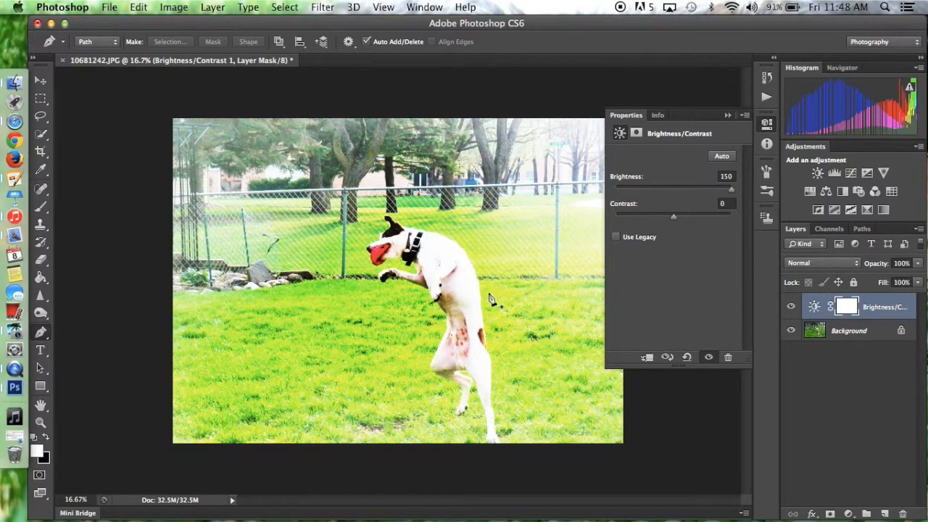
pyautogui.moveTo(732, 190); pyautogui.dragTo(672, 204)
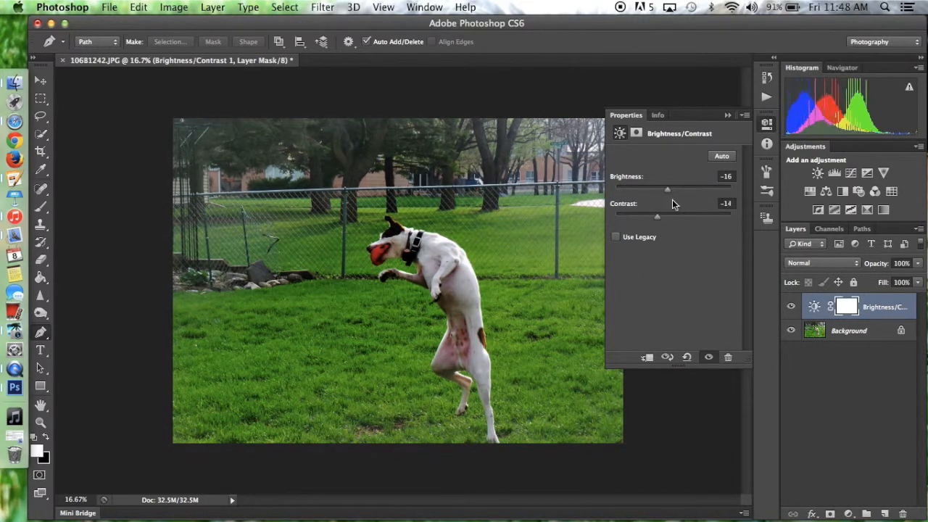
pyautogui.click(727, 115)
pyautogui.press('Delete')
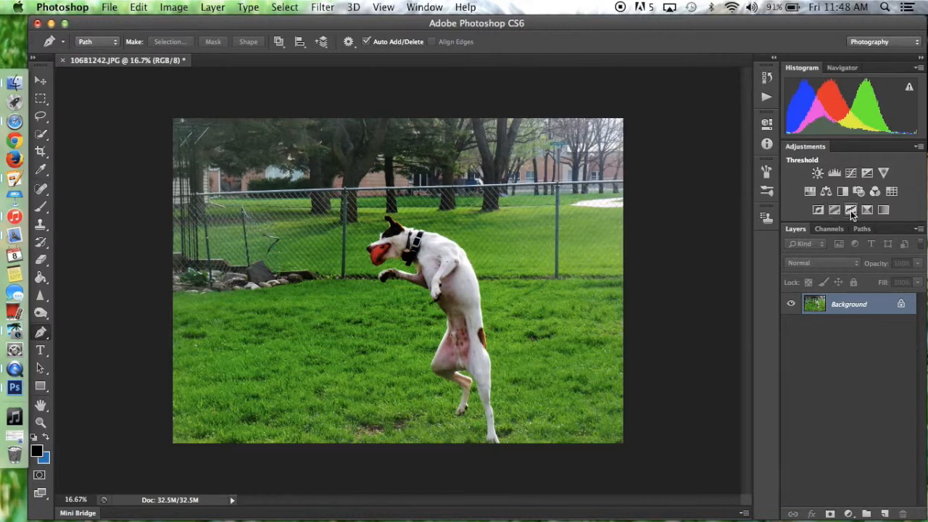
# Add a Gradient Map adjustment layer and apply the brown-to-cream preset gradient to it.
pyautogui.click(883, 209)
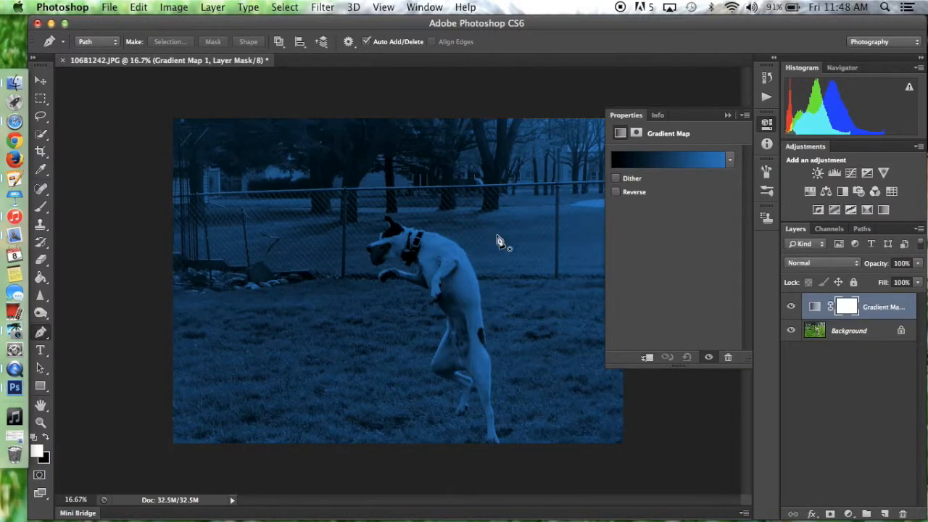
pyautogui.click(730, 162)
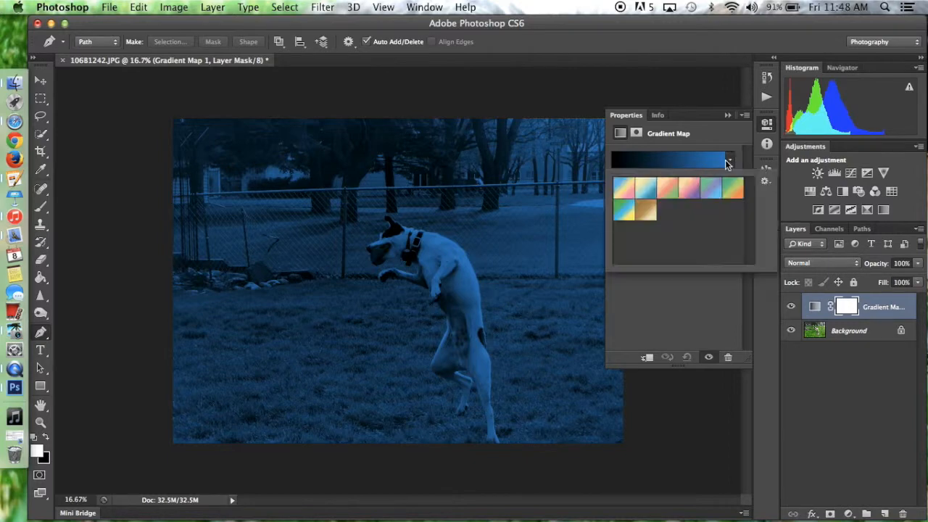
pyautogui.click(648, 210)
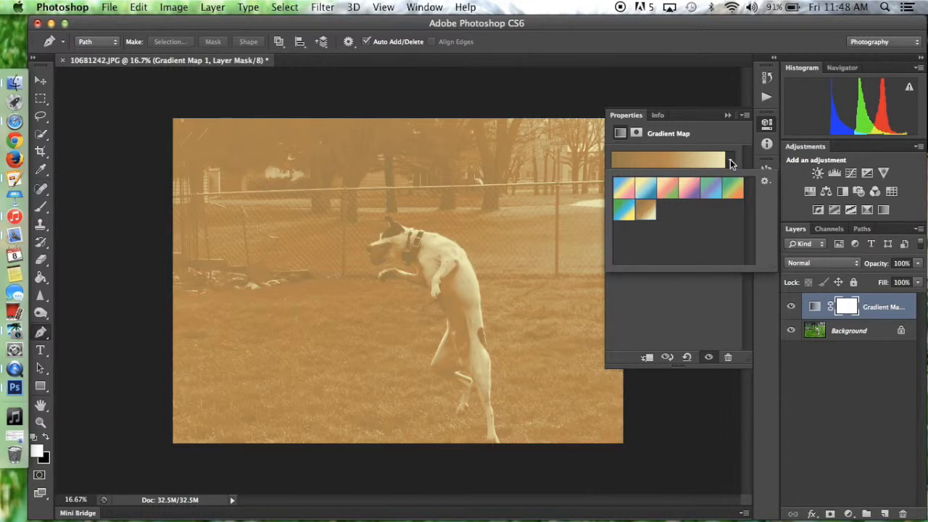
pyautogui.click(731, 163)
pyautogui.click(731, 163)
# Replace the gradient presets with the Metals set and apply the silver striped gradient to the Gradient Map.
pyautogui.click(766, 182)
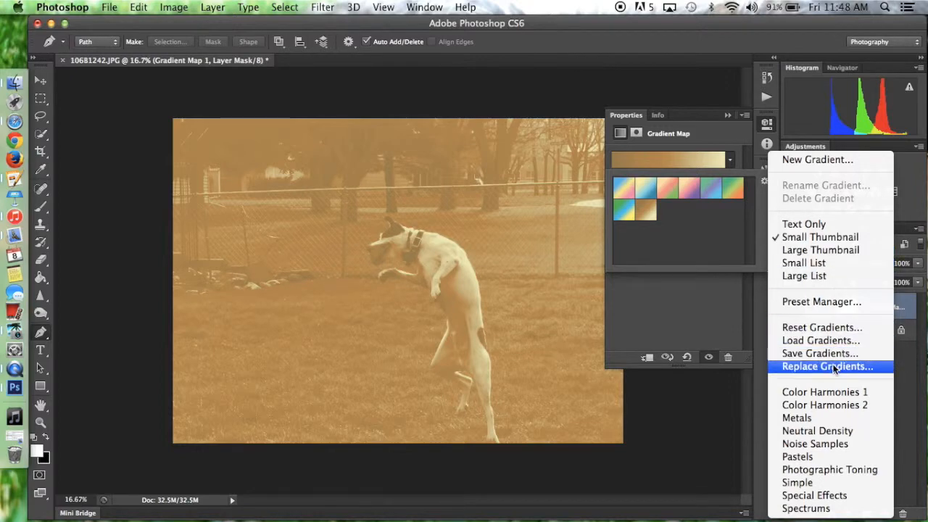
pyautogui.click(825, 418)
pyautogui.press('Return')
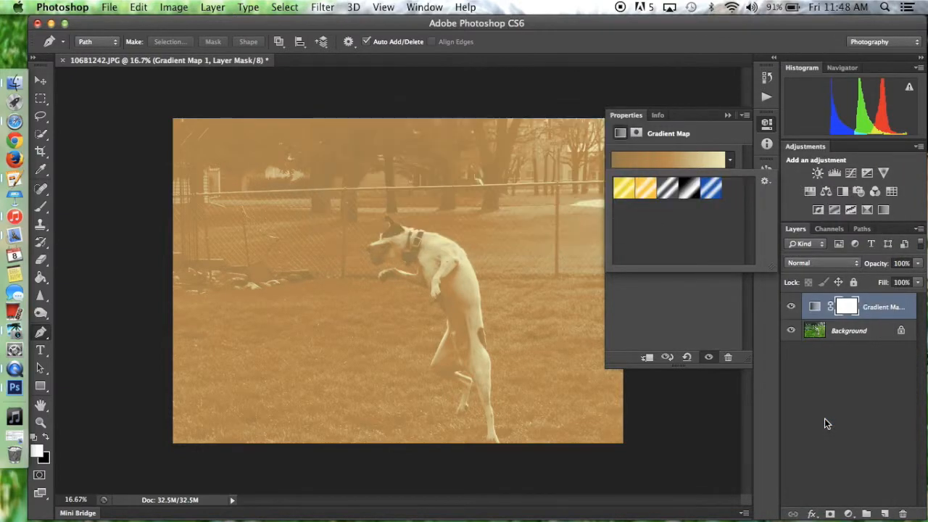
pyautogui.click(670, 192)
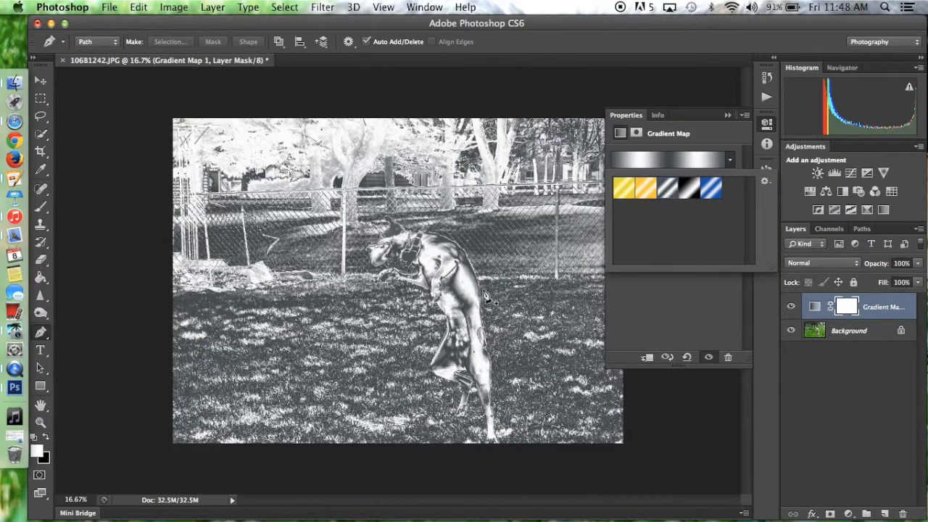
pyautogui.click(728, 116)
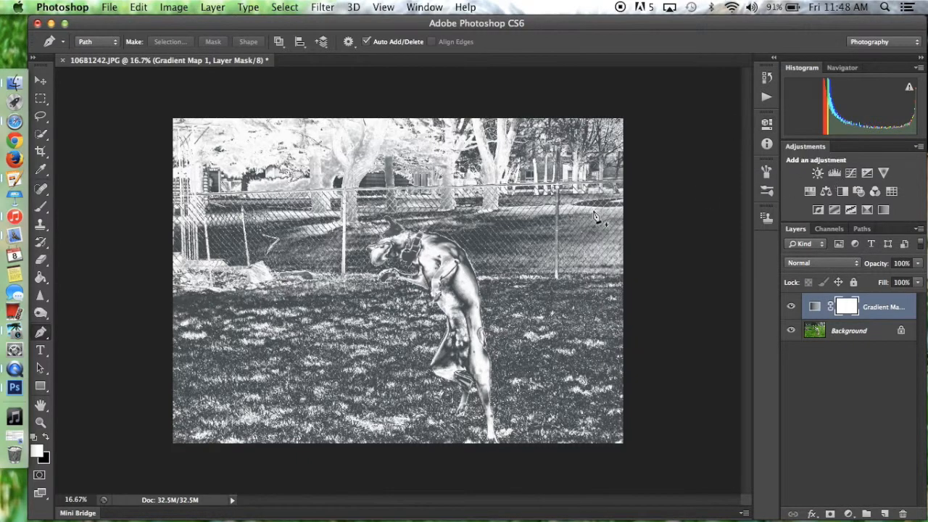
# Try a Brightness/Contrast adjustment at brightness -72 and contrast 71 over the Gradient Map, and remove both adjustment layers.
pyautogui.click(820, 174)
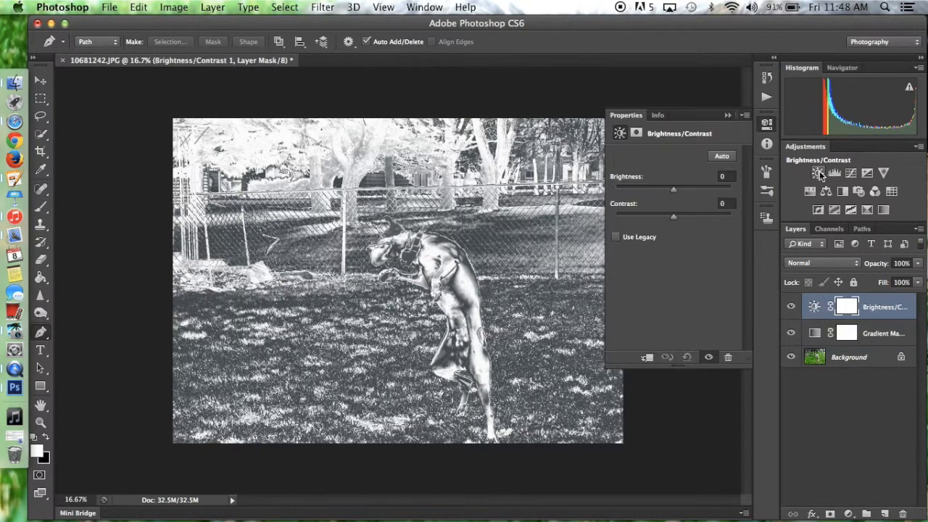
pyautogui.moveTo(671, 189); pyautogui.dragTo(719, 219)
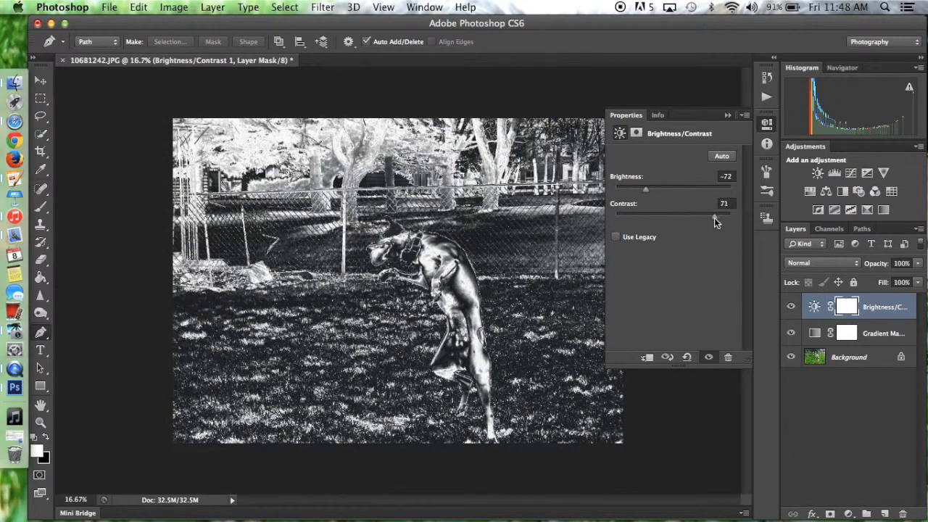
pyautogui.click(728, 114)
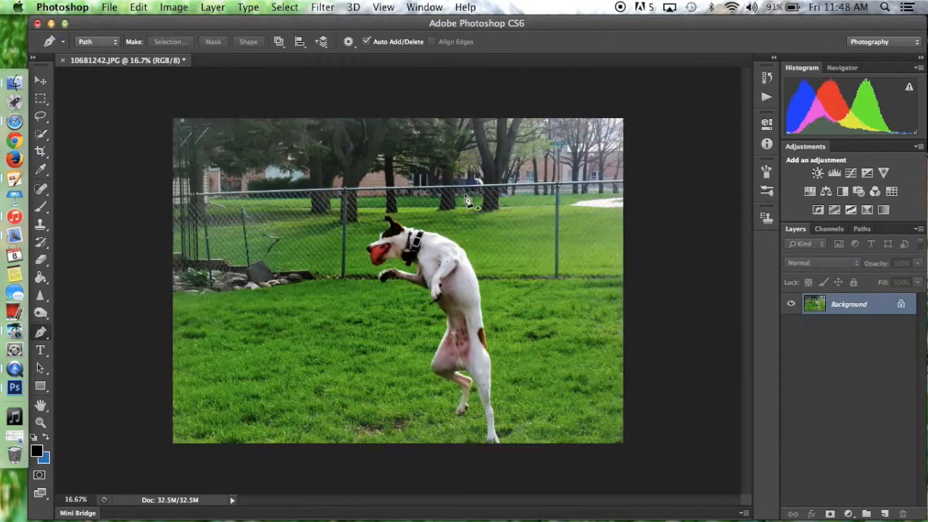
# Preview the Artistic filters Paint Daubs, Palette Knife, Colored Pencil, Cutout and Dry Brush in the Filter Gallery.
pyautogui.click(323, 7)
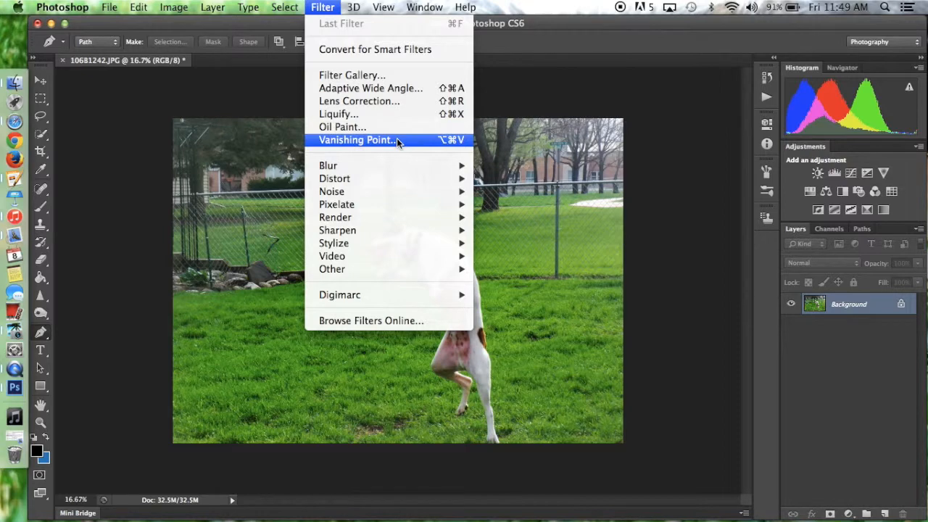
pyautogui.click(396, 76)
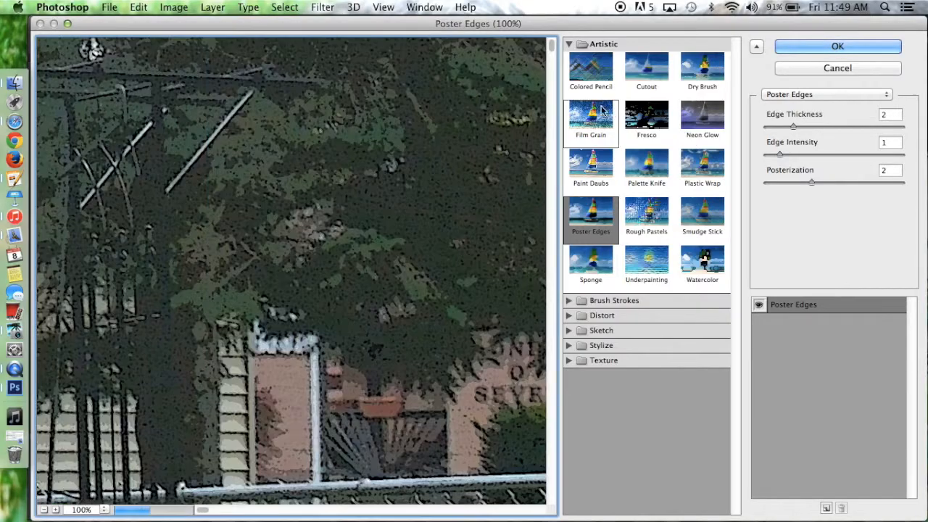
pyautogui.click(591, 165)
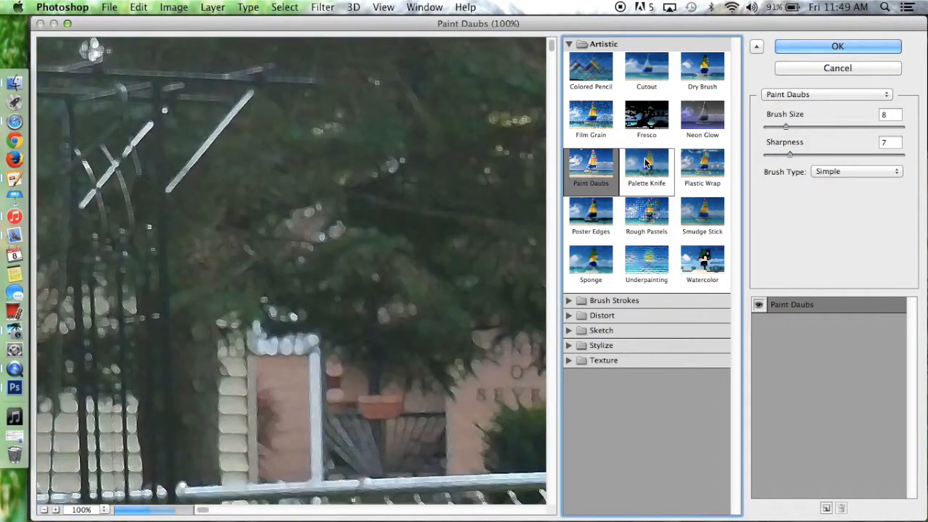
pyautogui.click(648, 164)
pyautogui.click(601, 69)
pyautogui.click(647, 69)
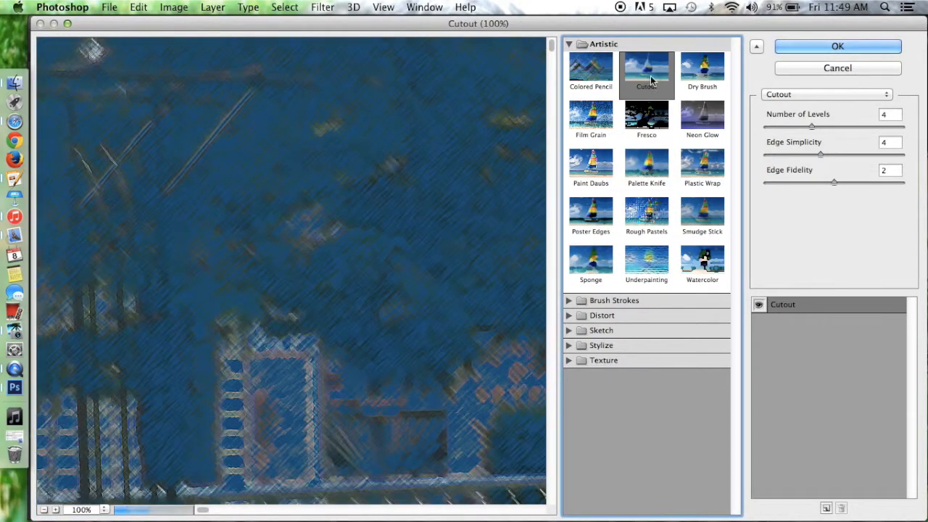
pyautogui.click(707, 80)
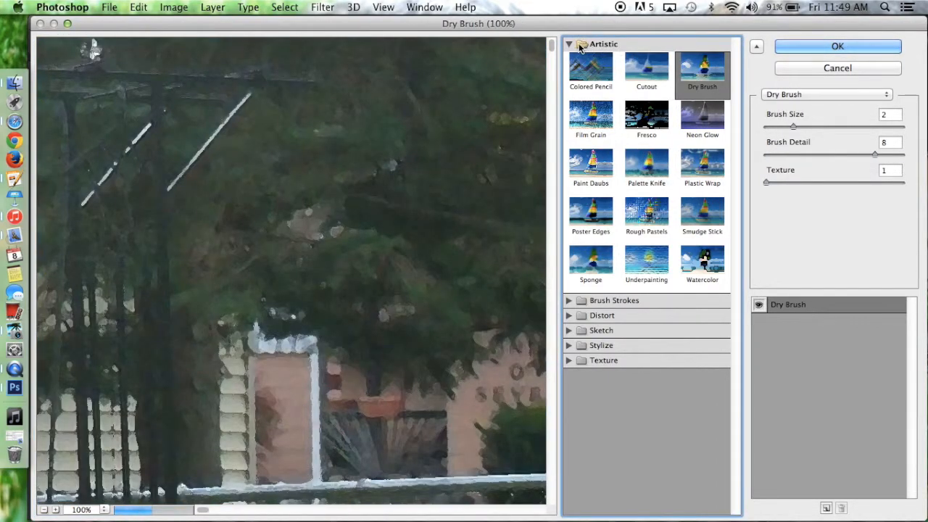
# Preview the Accented Edges and Glass filters and leave the Filter Gallery without applying any filter.
pyautogui.click(571, 300)
pyautogui.click(605, 348)
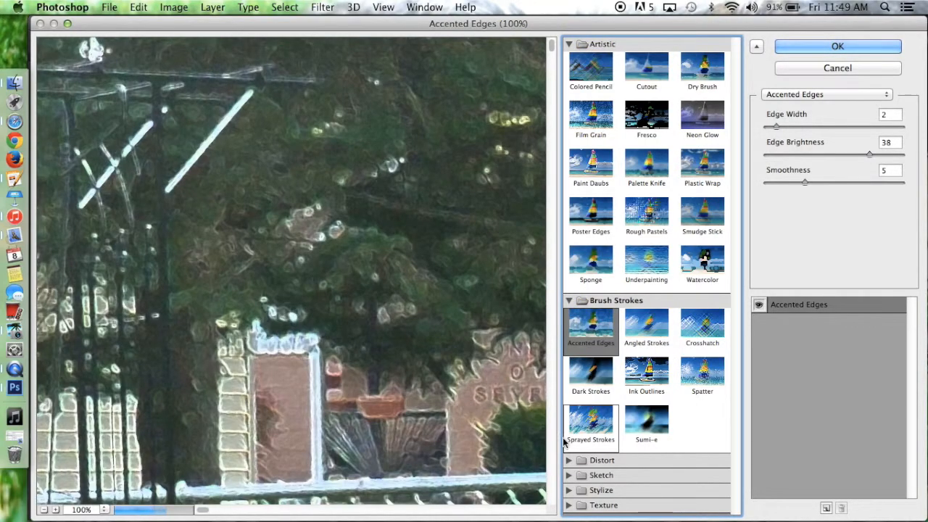
pyautogui.click(569, 462)
pyautogui.click(646, 437)
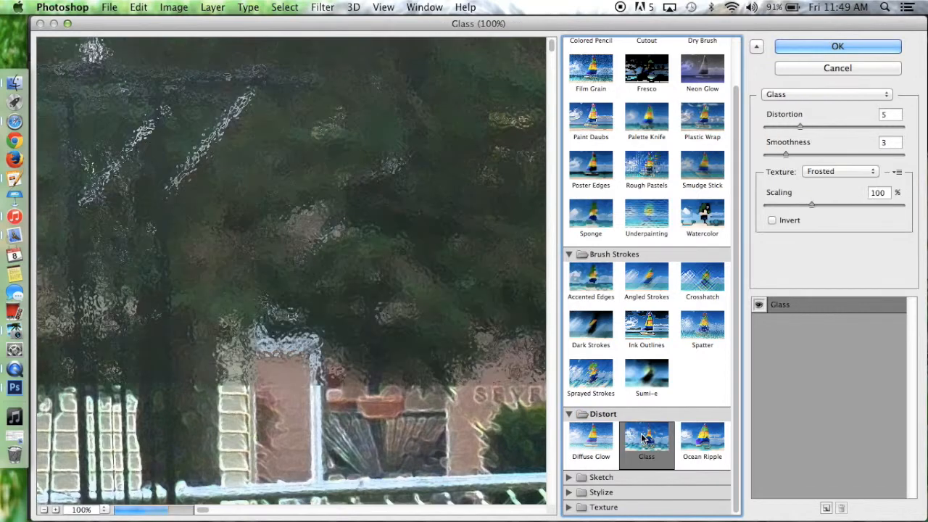
pyautogui.click(875, 71)
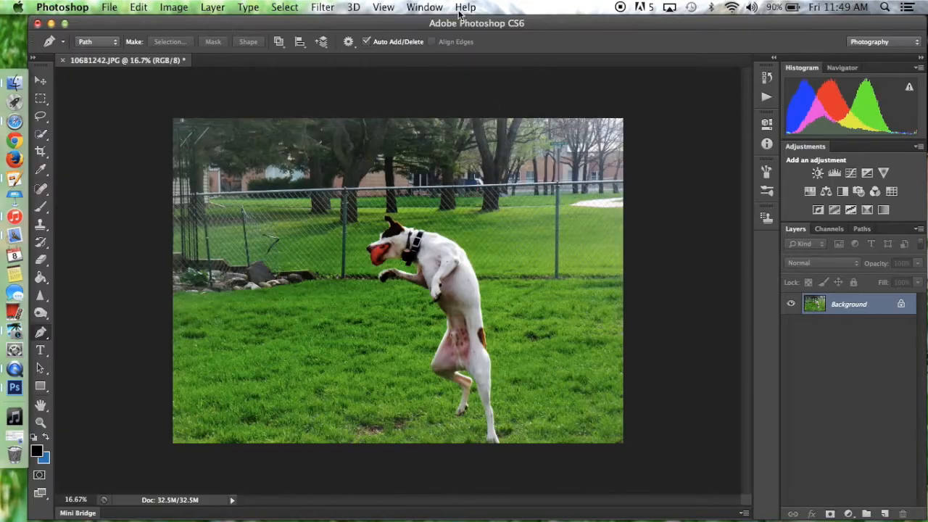
# Try the Motion Blur filter on the photo with an angle of -17° and a distance of 9 pixels.
pyautogui.click(336, 6)
pyautogui.moveTo(357, 166)
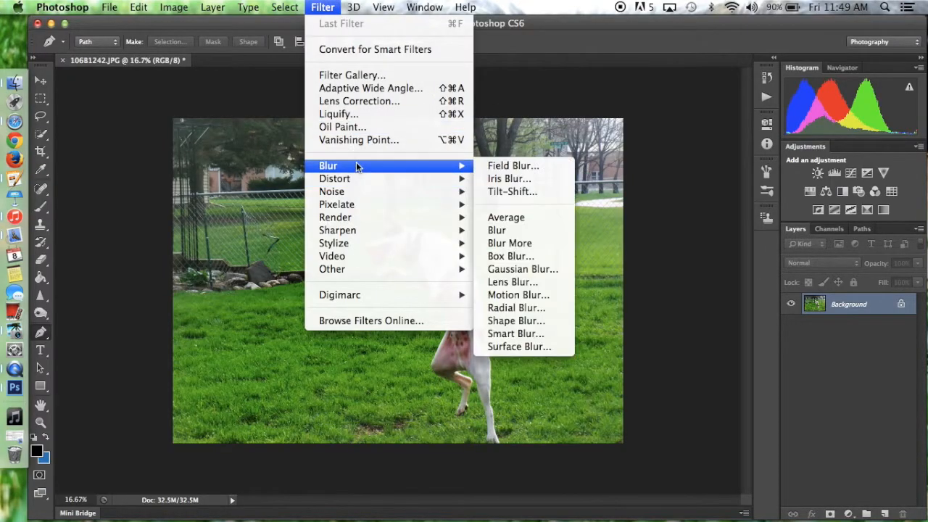
pyautogui.moveTo(377, 188)
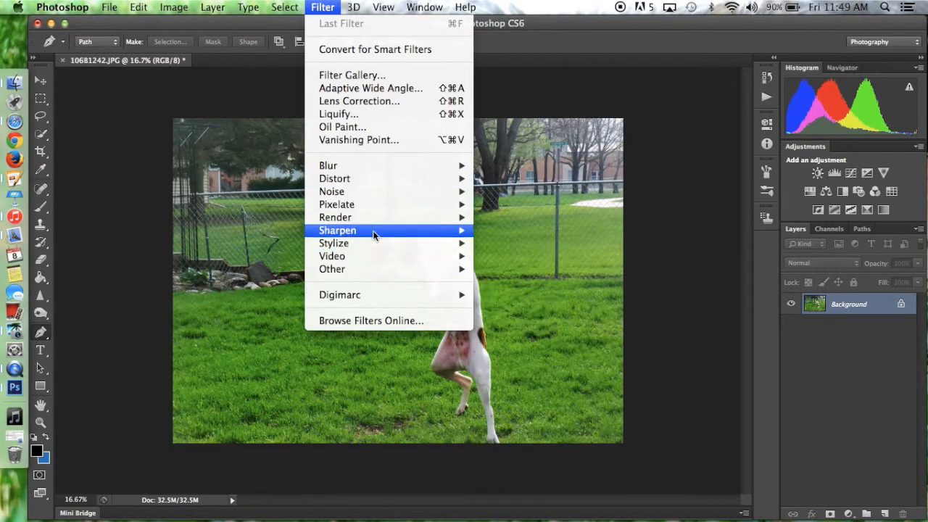
pyautogui.moveTo(375, 255)
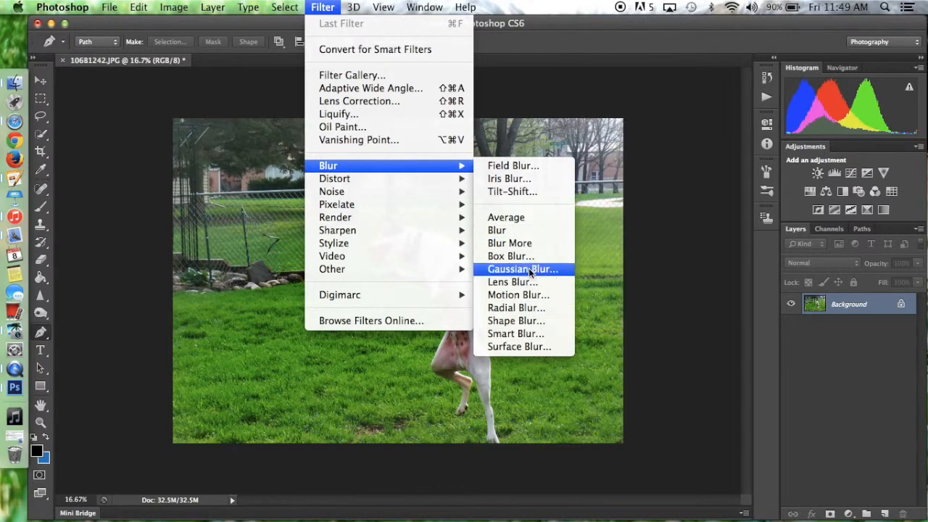
pyautogui.click(515, 295)
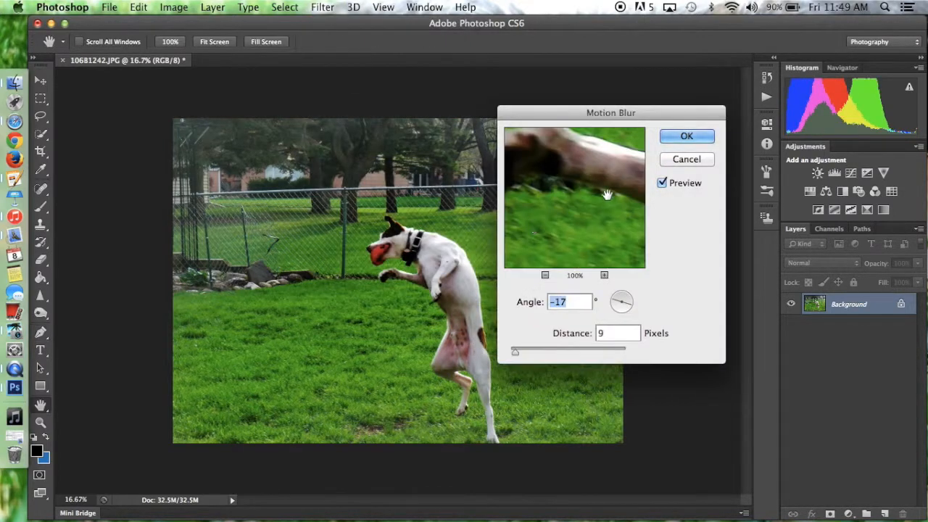
pyautogui.click(682, 137)
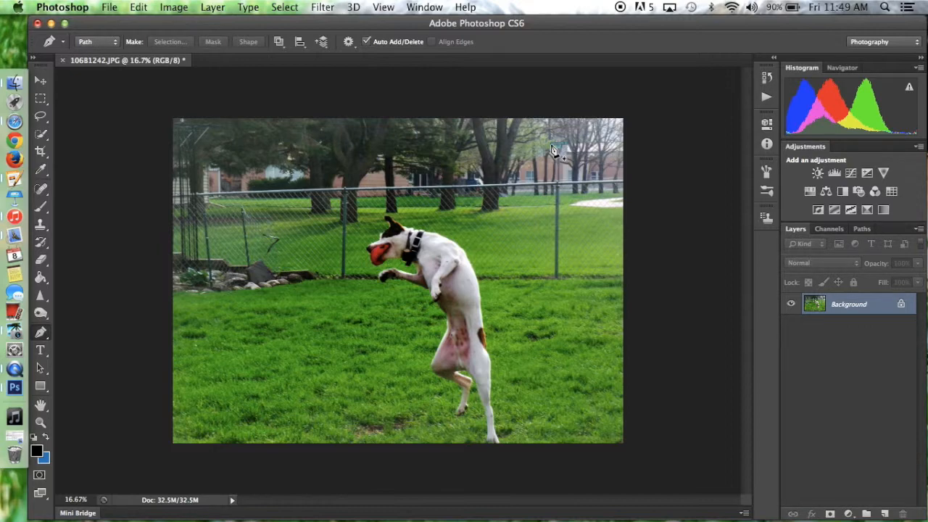
# Try saving the photo as a JPEG and cancel at the quality options.
pyautogui.press('super+s')
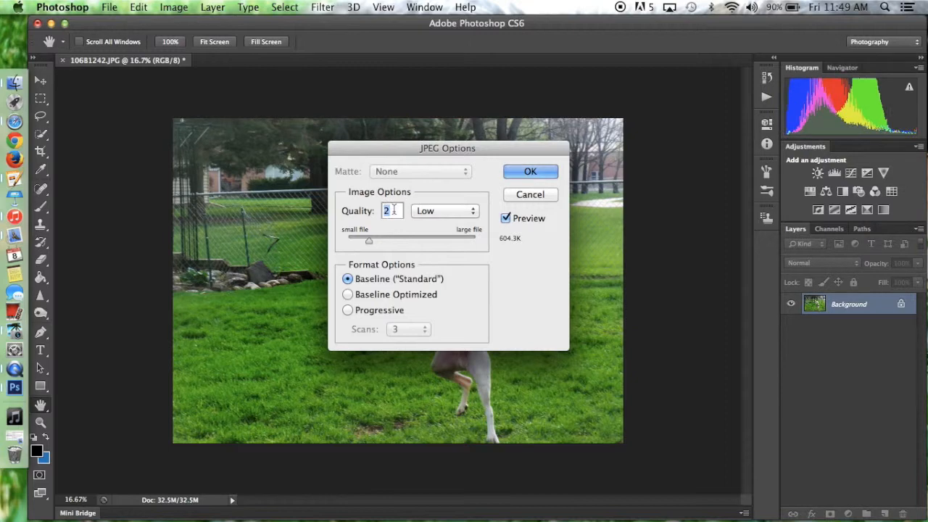
pyautogui.click(534, 194)
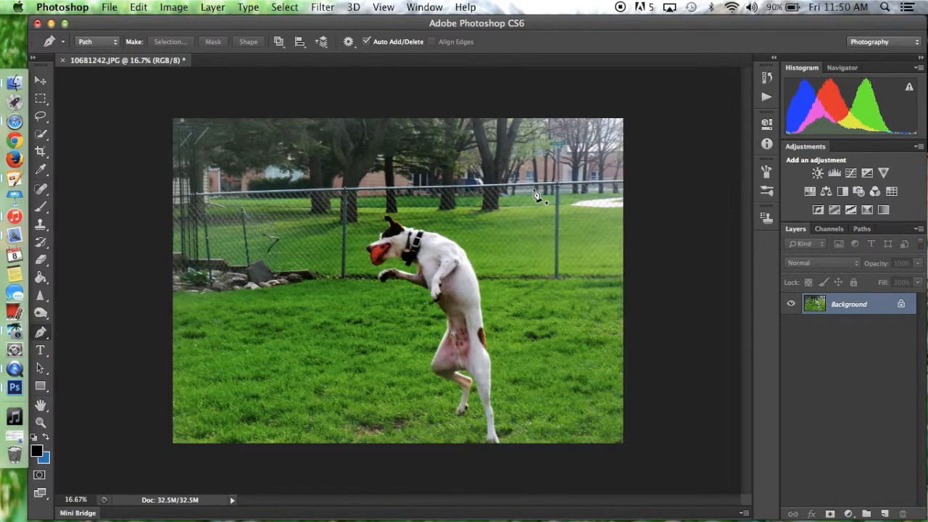
# Start saving the photo under Save As and choose the Action folder as the destination.
pyautogui.click(113, 6)
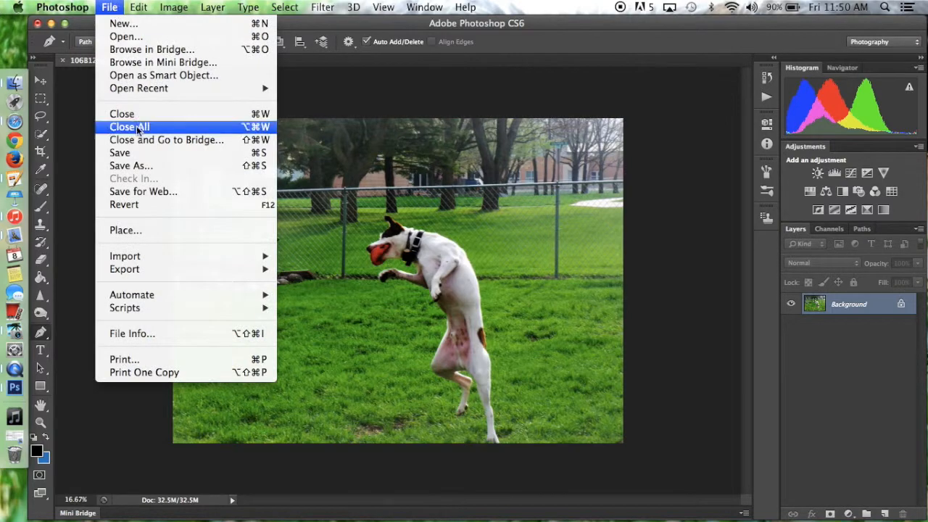
pyautogui.moveTo(146, 271)
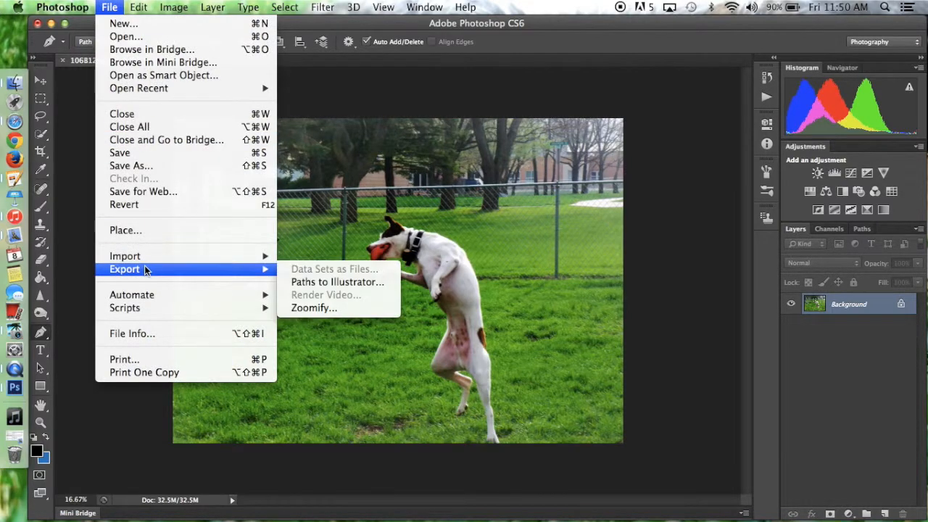
pyautogui.click(142, 165)
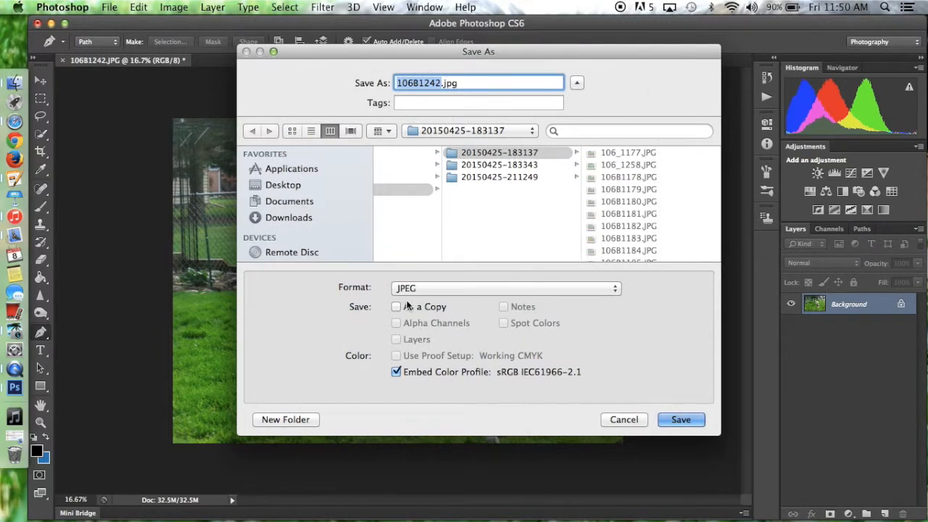
pyautogui.click(503, 290)
pyautogui.click(504, 290)
pyautogui.click(433, 130)
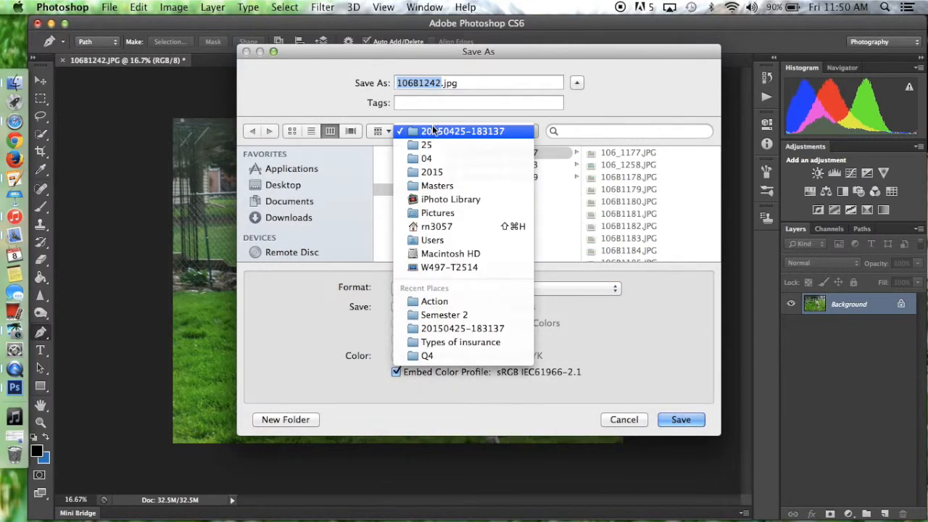
pyautogui.click(461, 297)
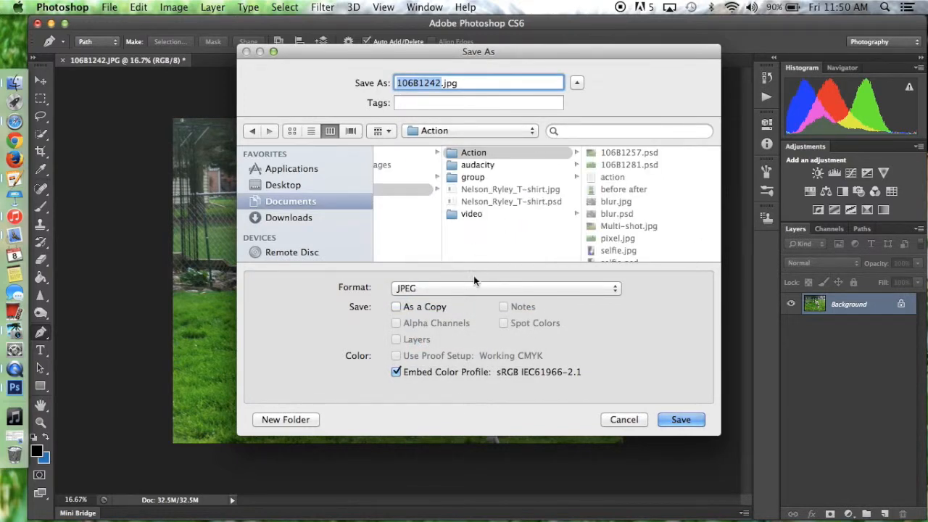
# Set the save format to Photoshop, look through the files in the Action folder, and cancel without saving.
pyautogui.click(467, 289)
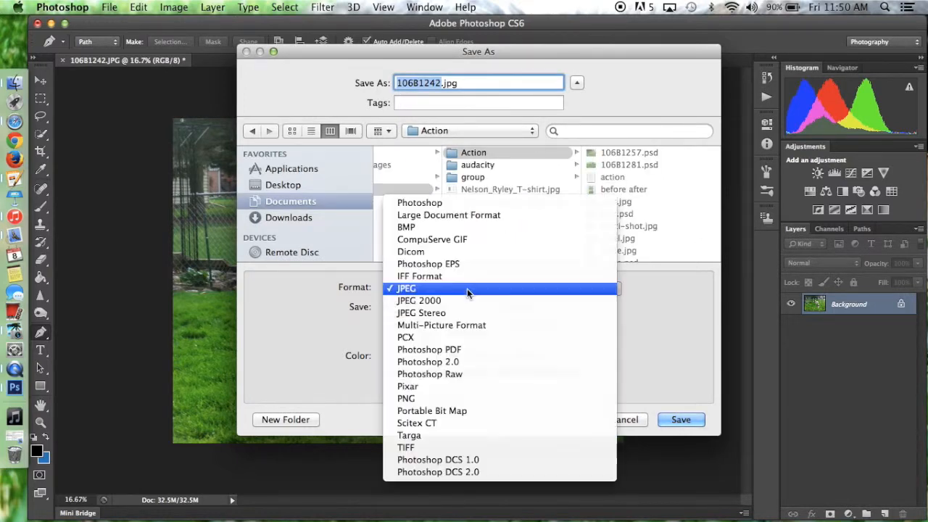
pyautogui.click(467, 205)
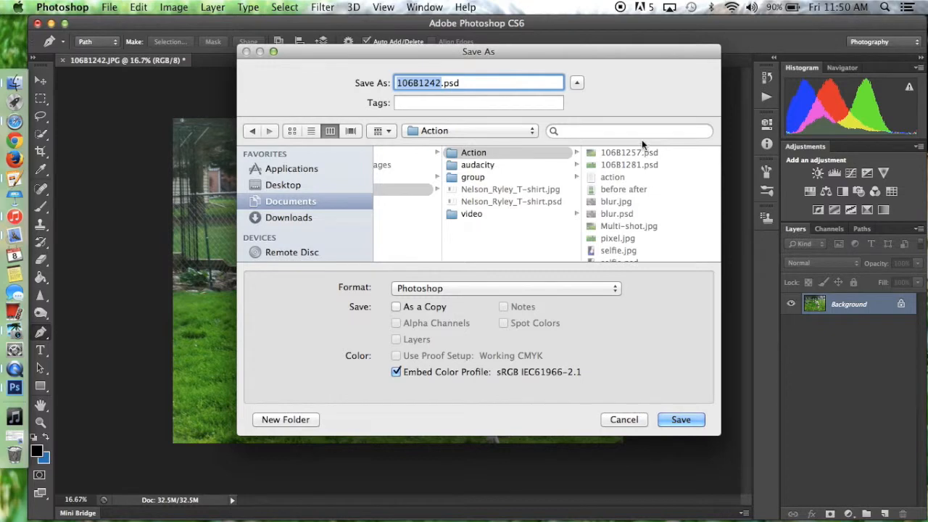
pyautogui.scroll(-1, 638, 190)
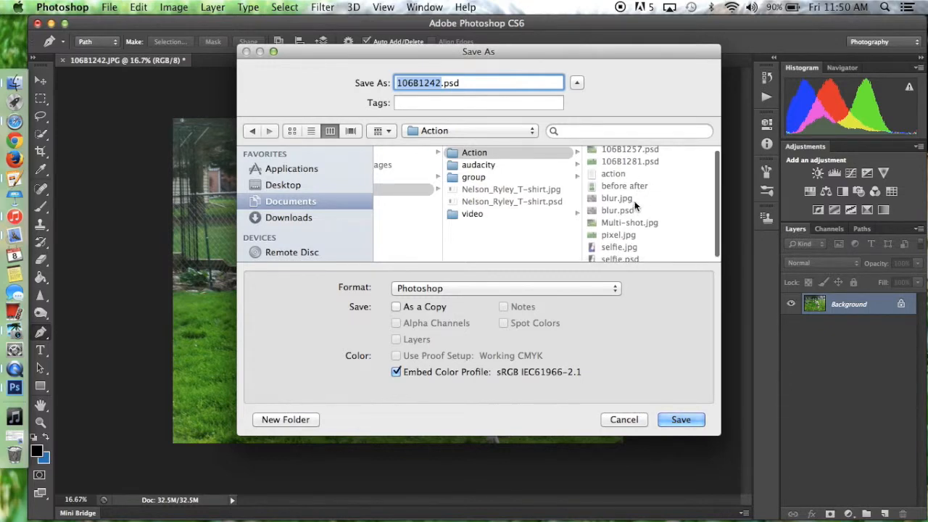
pyautogui.click(624, 420)
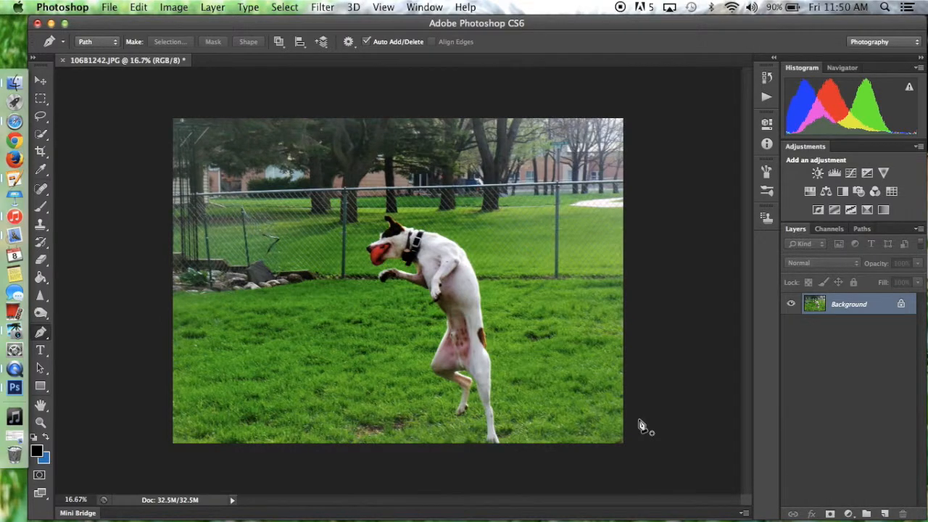